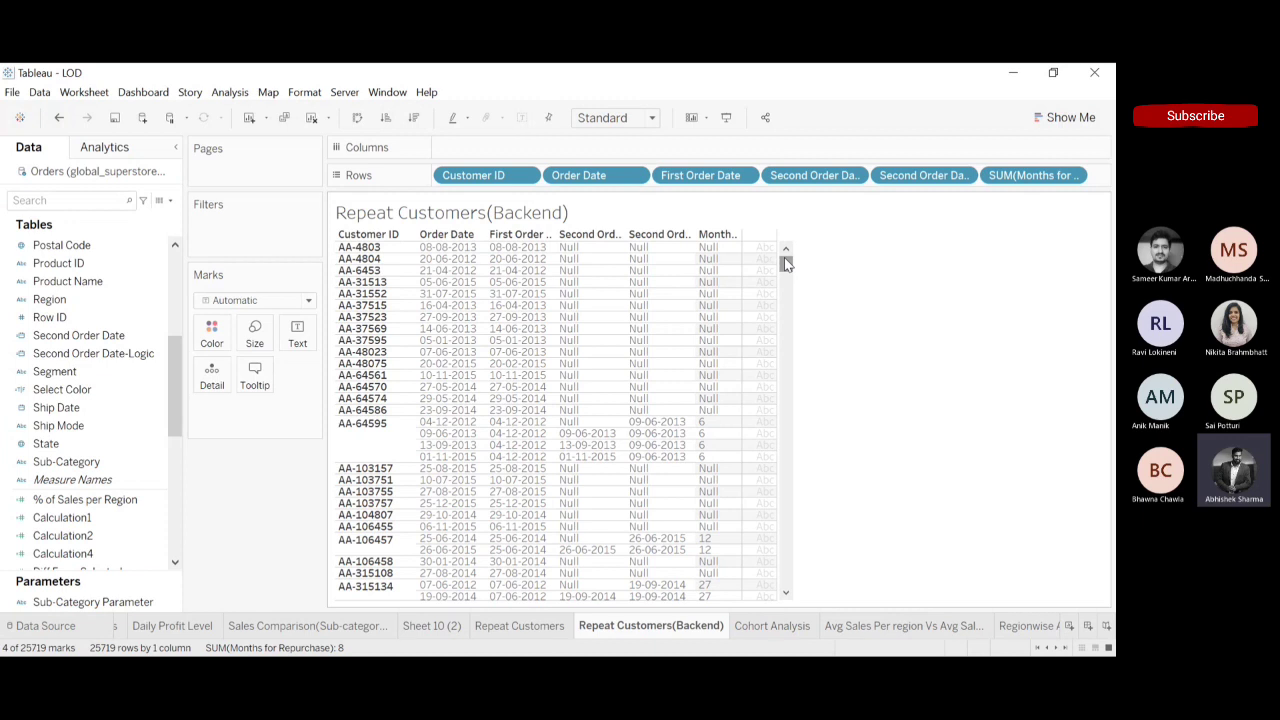
Open the Repeat Customers worksheet and fit its loyalty chart to Entire View
click(505, 627)
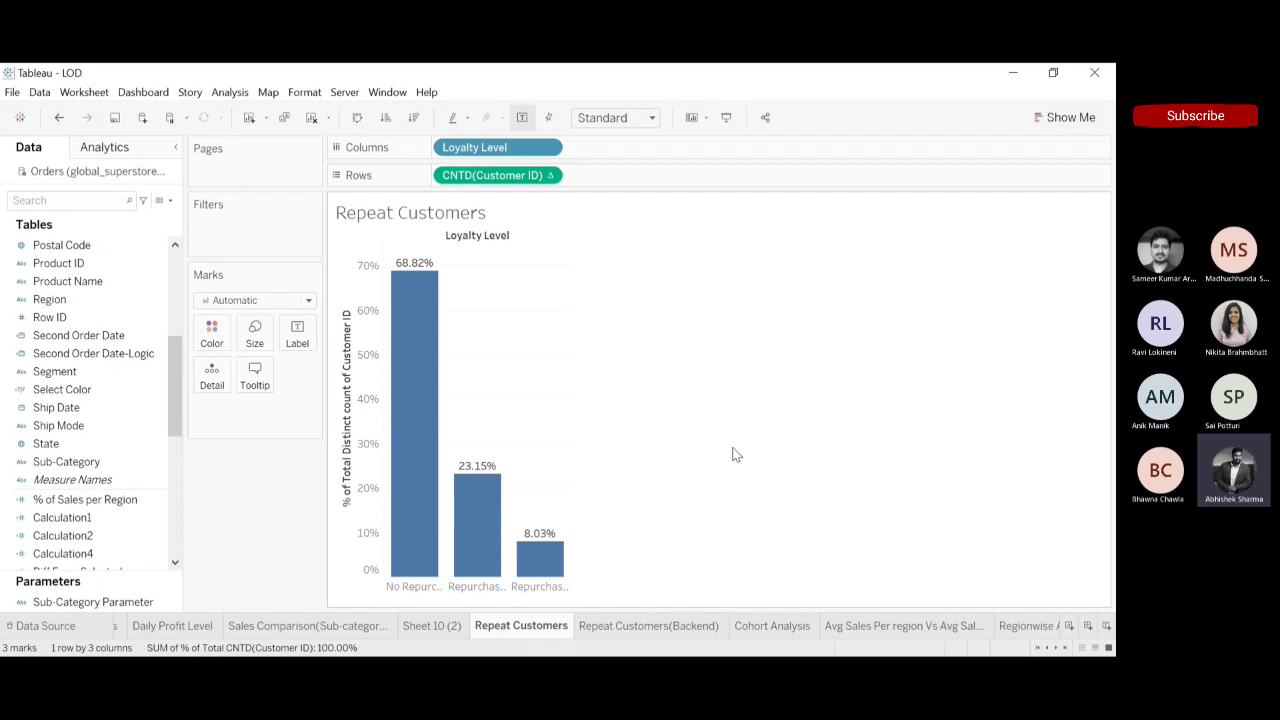
click(615, 117)
click(612, 190)
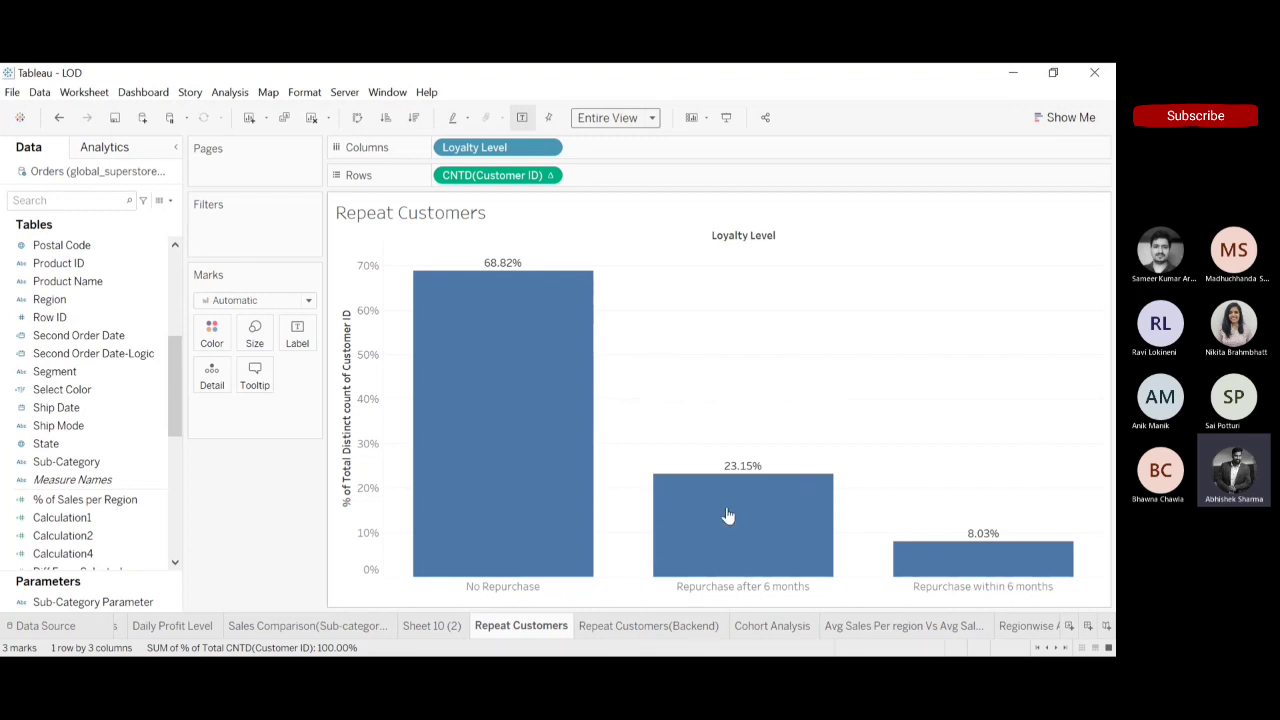
Review the First Order Date calculation from the Repeat Customers(Backend) worksheet, focusing on its Min([Order Date]) part, and close it
click(617, 627)
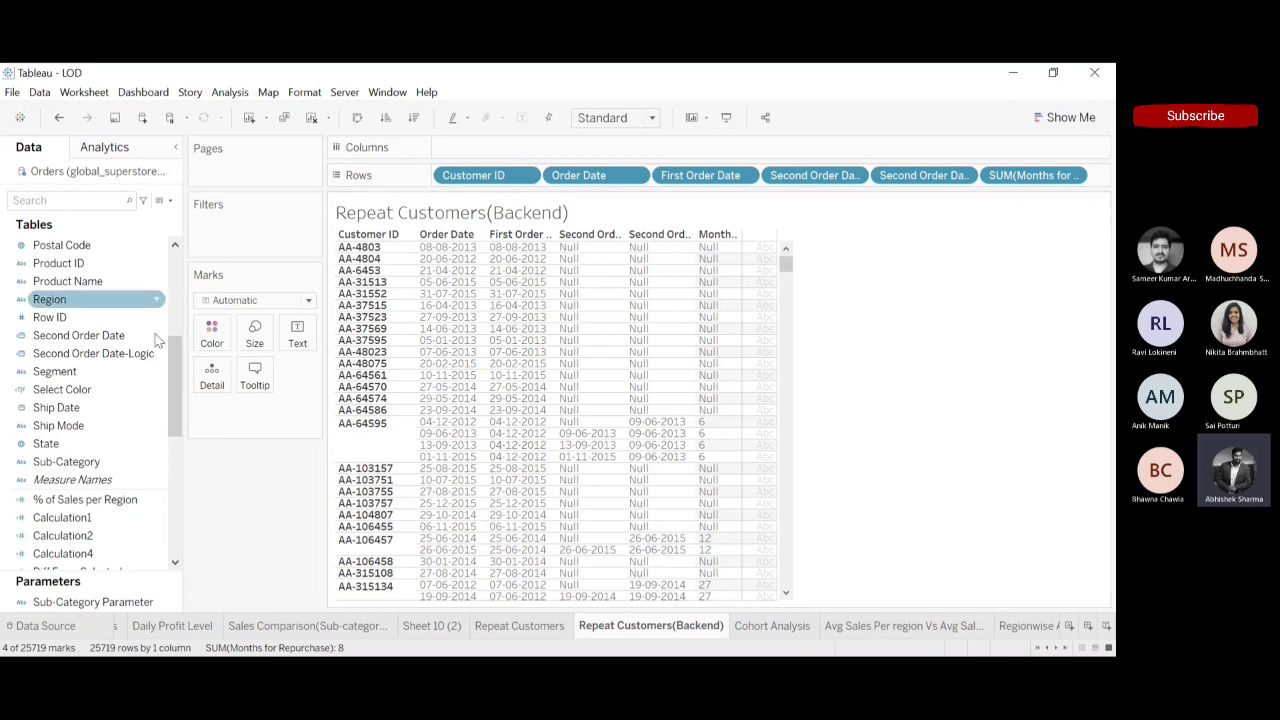
drag(171, 362, 180, 243)
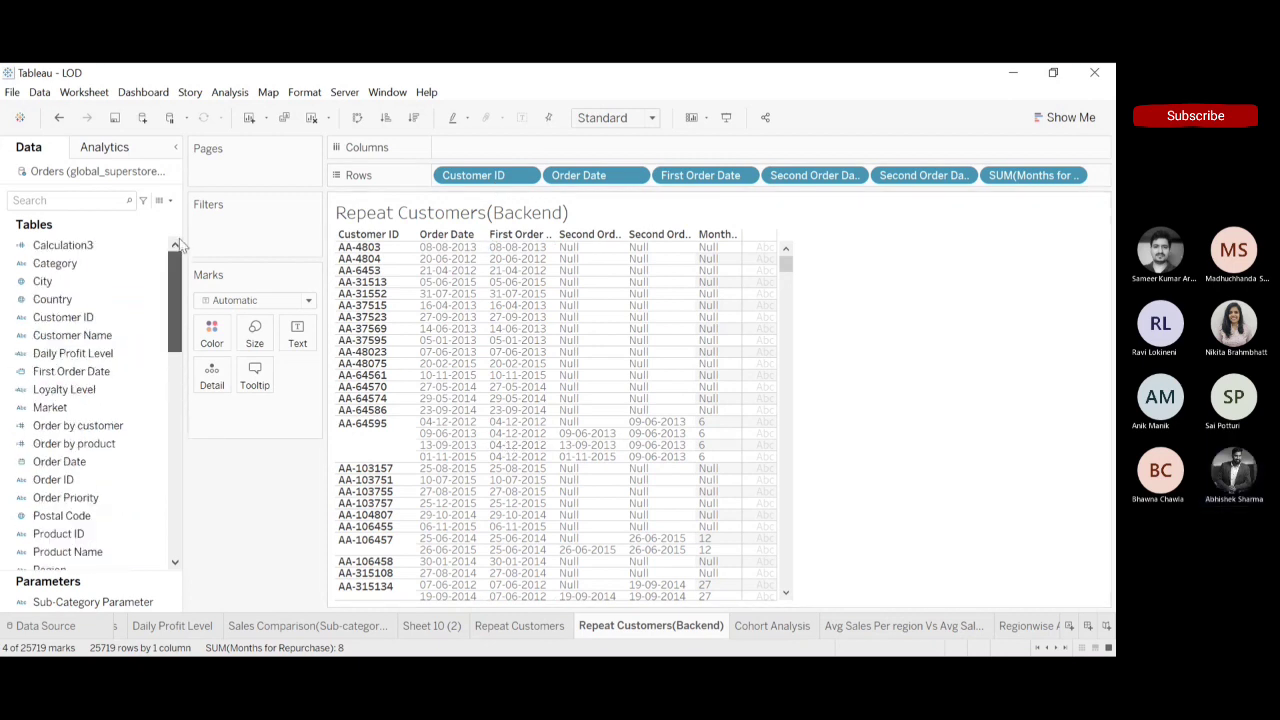
click(158, 372)
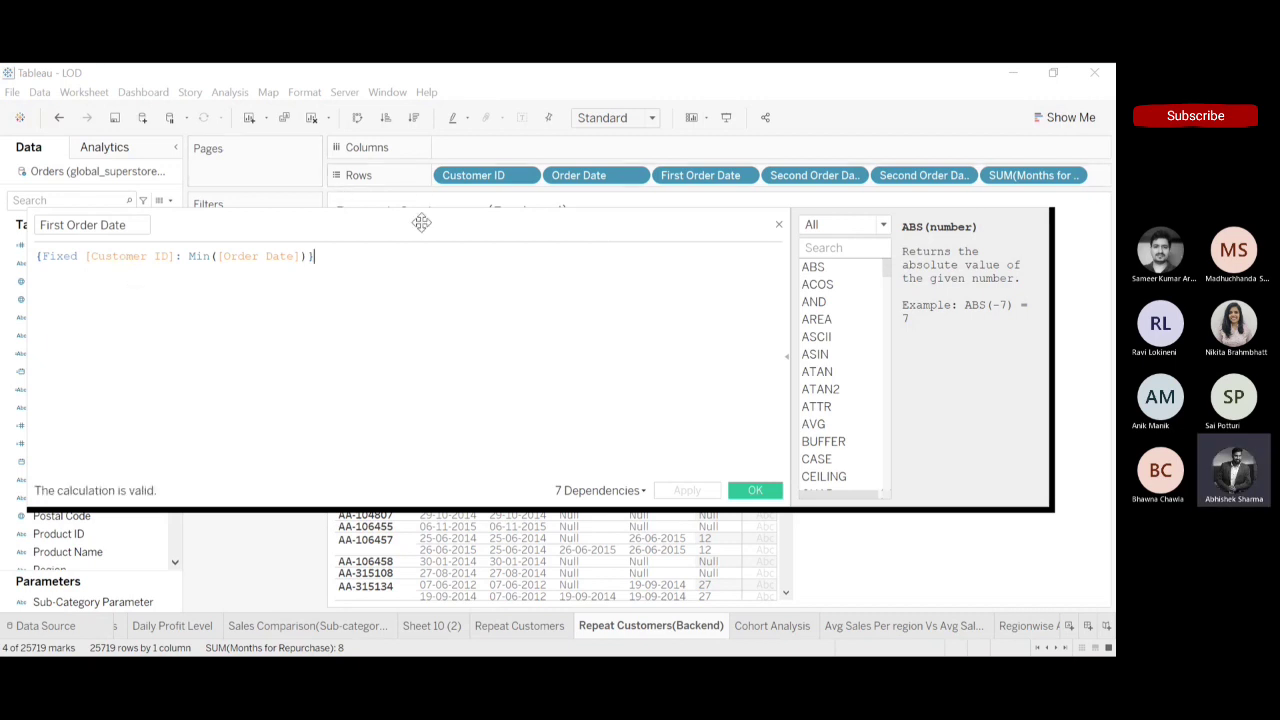
drag(420, 222, 501, 373)
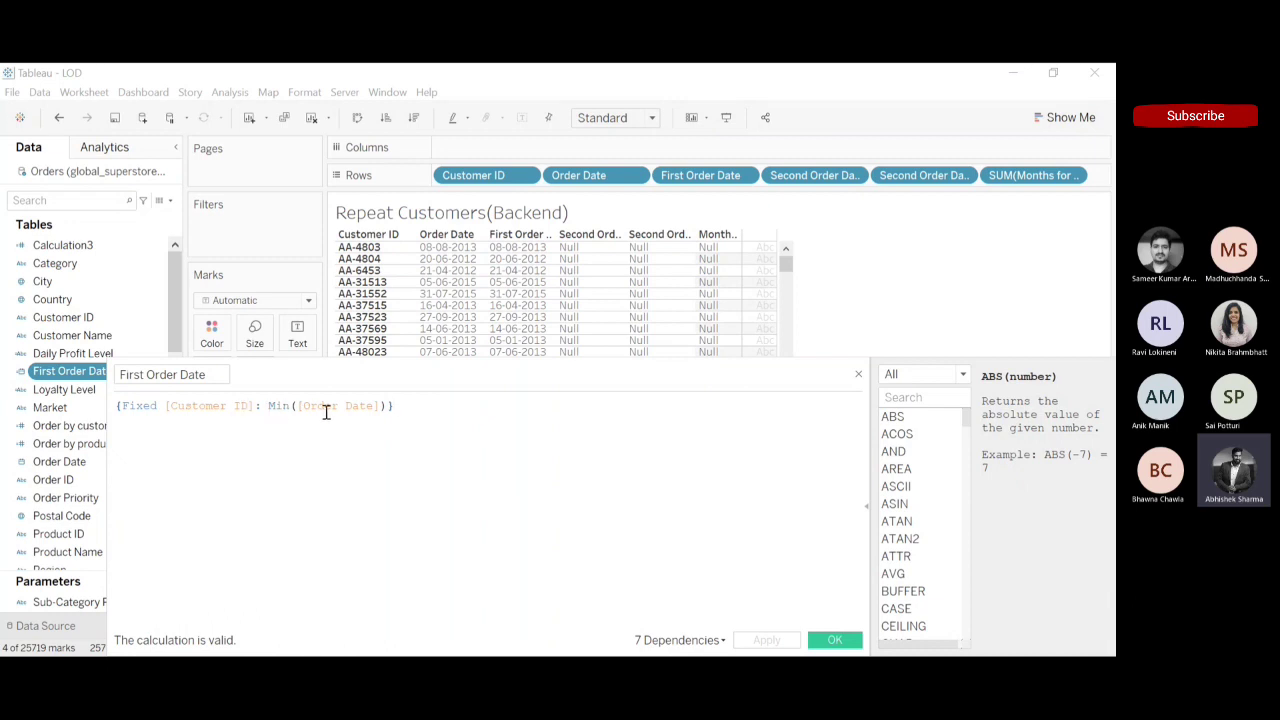
drag(270, 405, 388, 405)
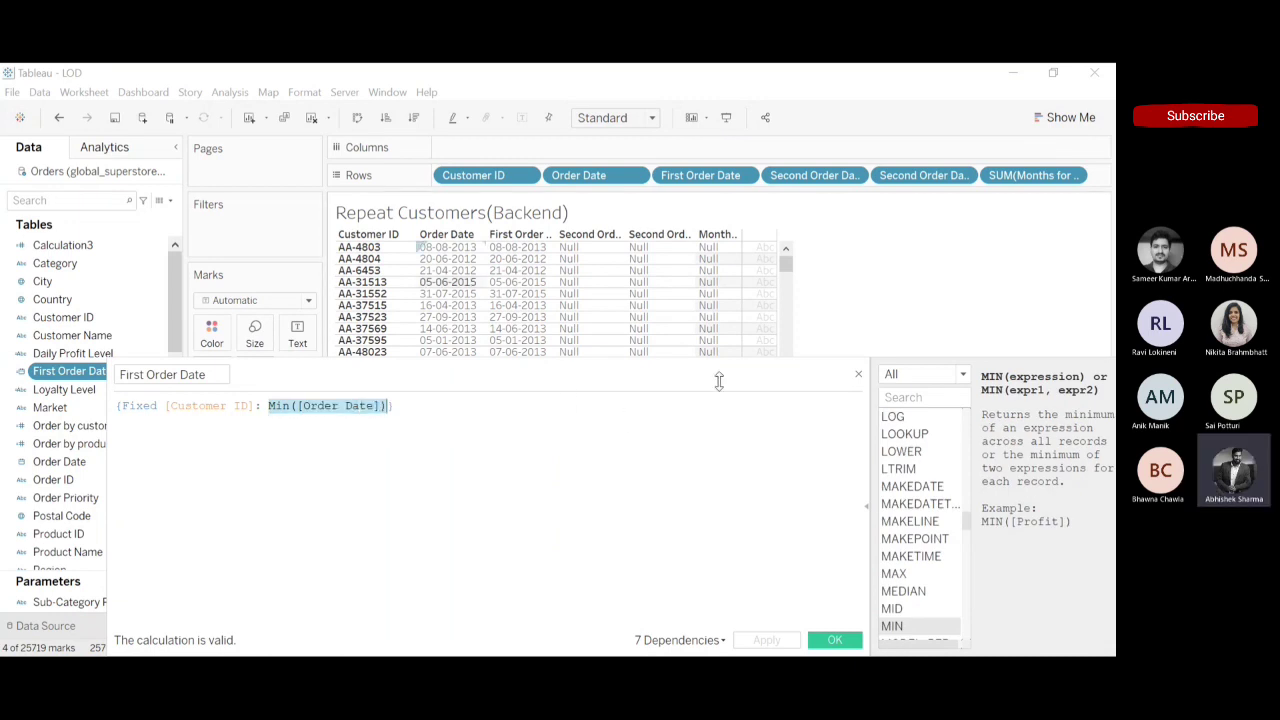
click(858, 376)
Highlight the first repeat customer's rows and open the Second Order Date-Logic calculation, keeping those rows in view
click(383, 444)
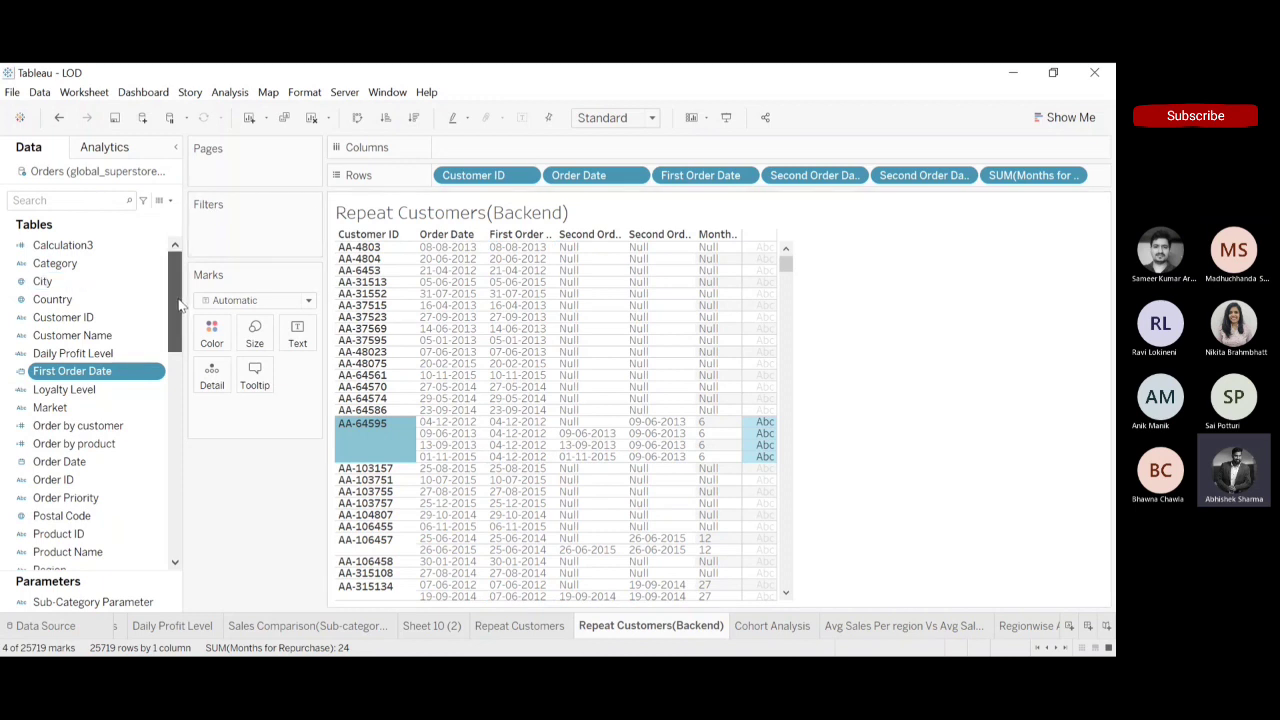
drag(178, 312, 175, 376)
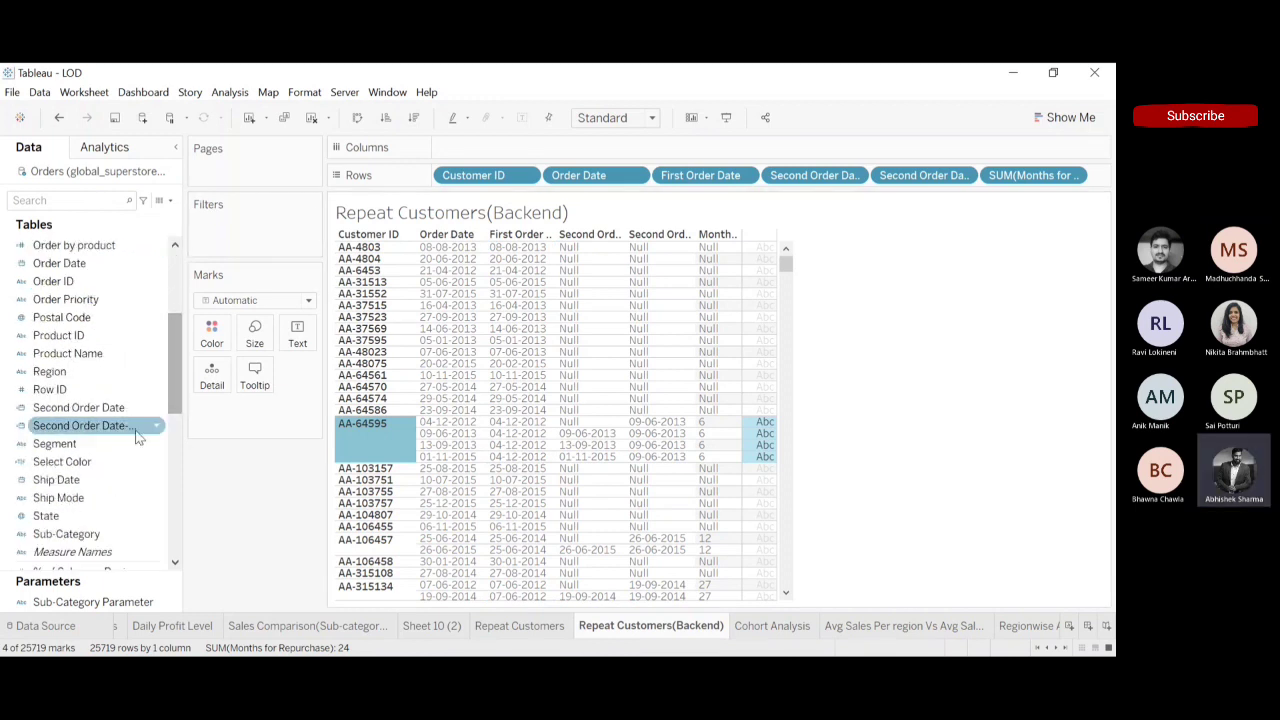
click(150, 408)
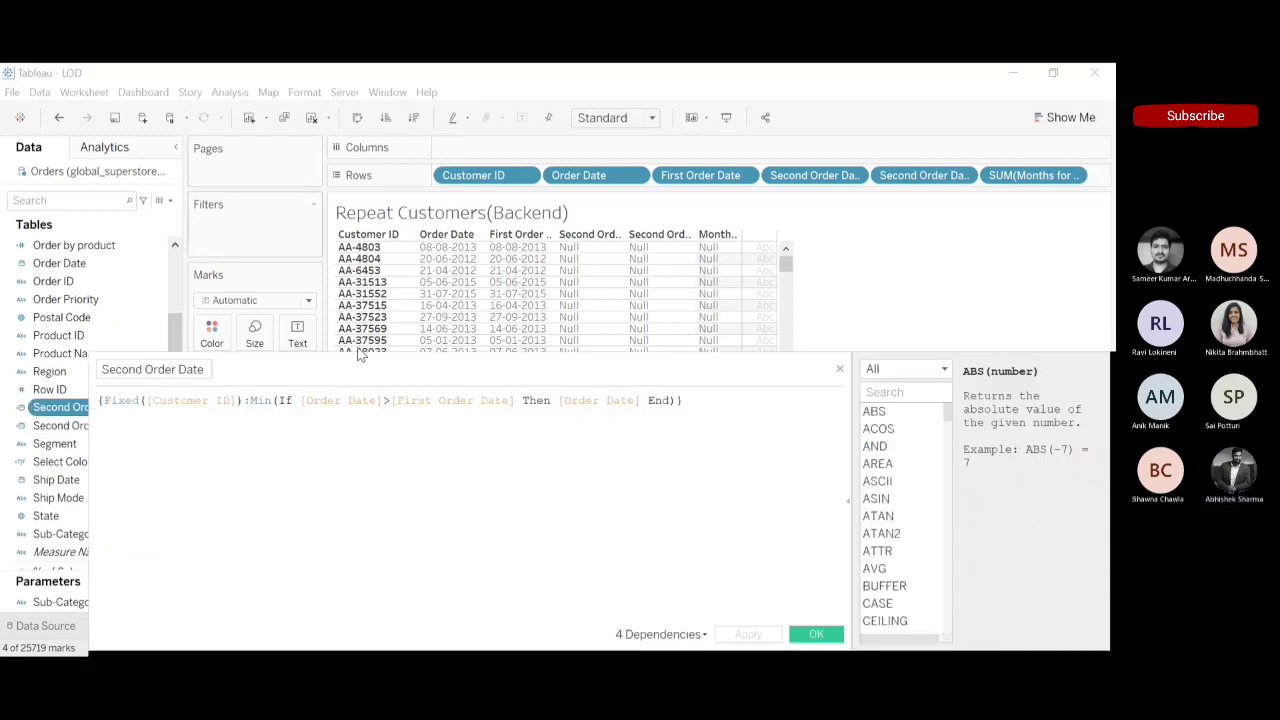
click(840, 370)
click(64, 426)
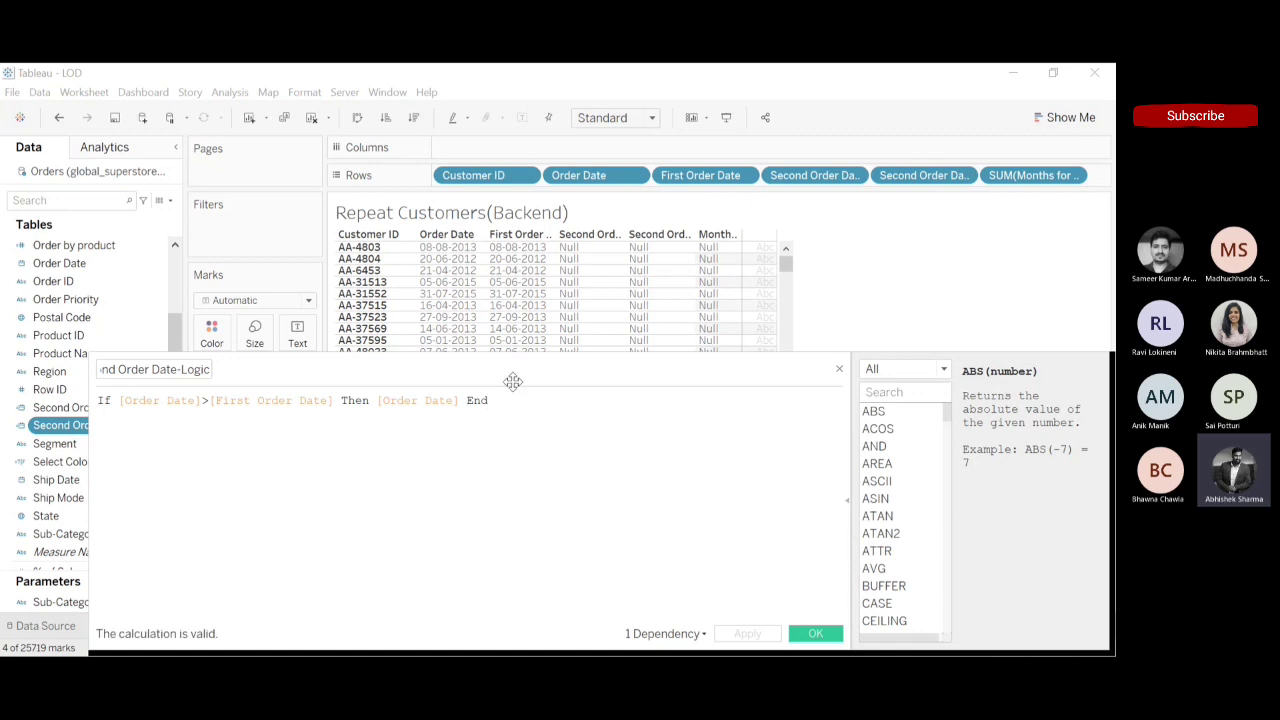
drag(520, 366, 672, 493)
drag(696, 477, 686, 489)
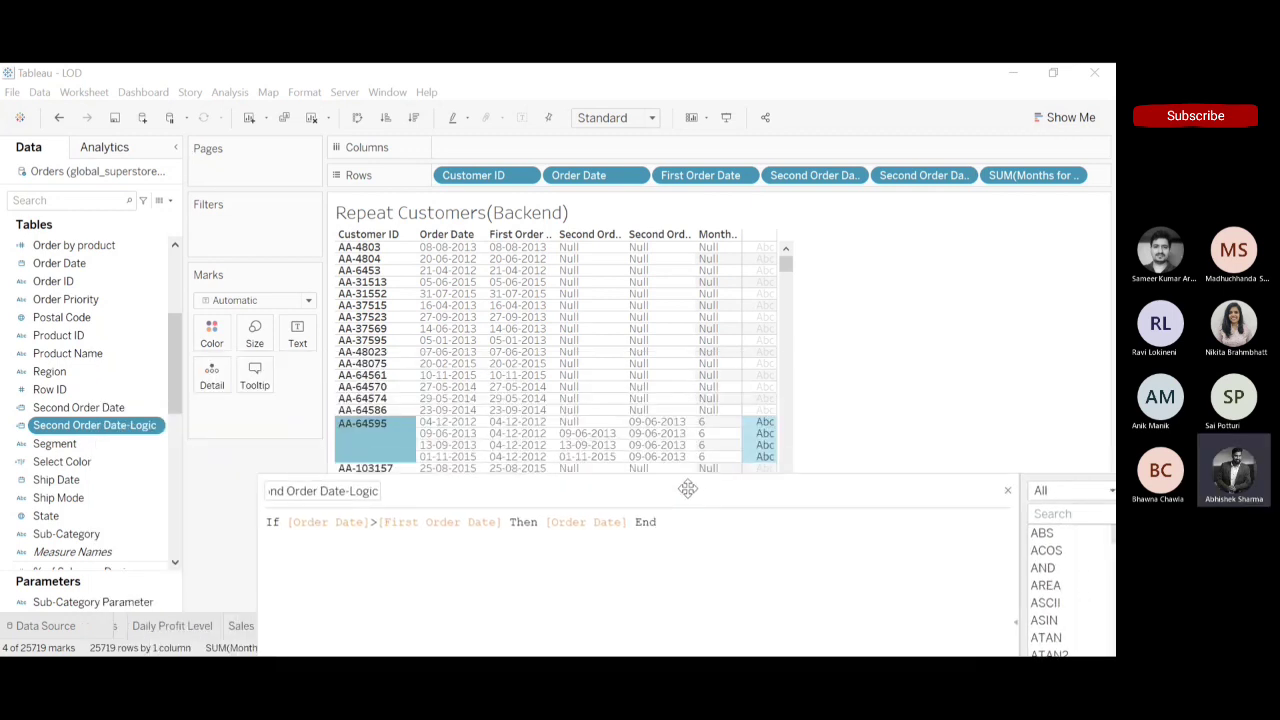
Compare the customer's earliest Order Date with First Order Date against the Second Order Date-Logic formula, and close the calculation
click(441, 424)
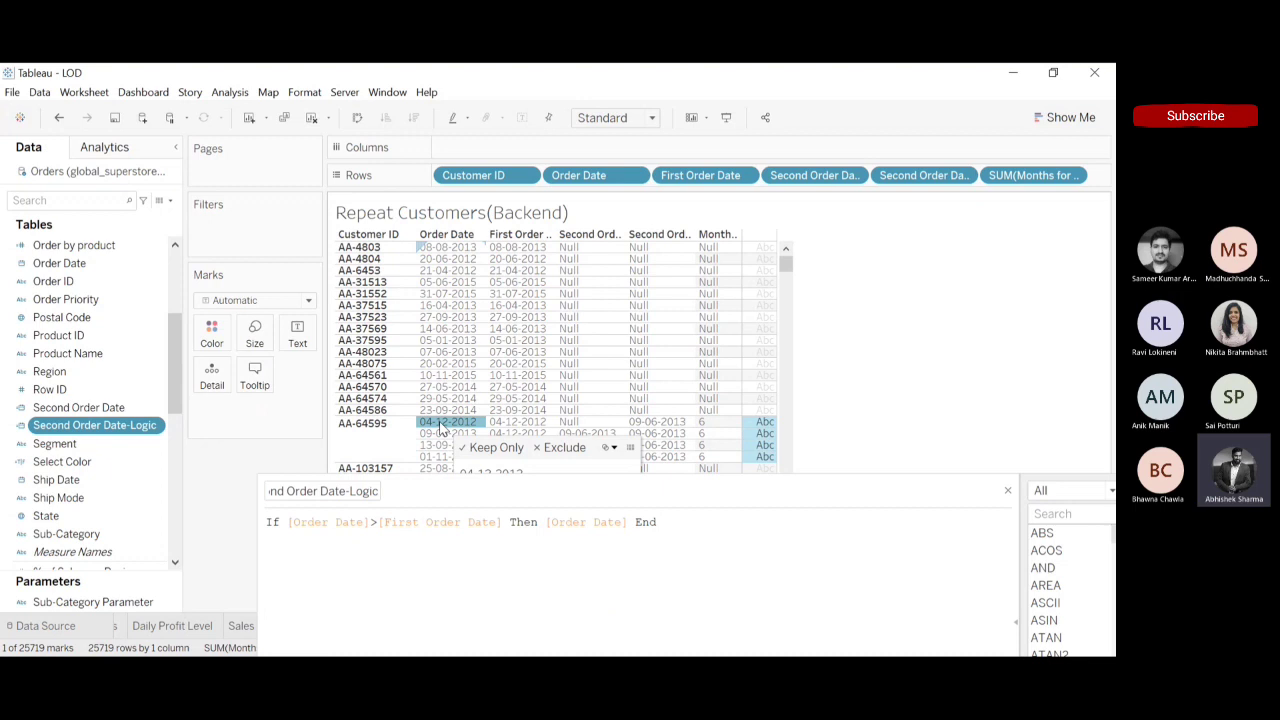
click(517, 424)
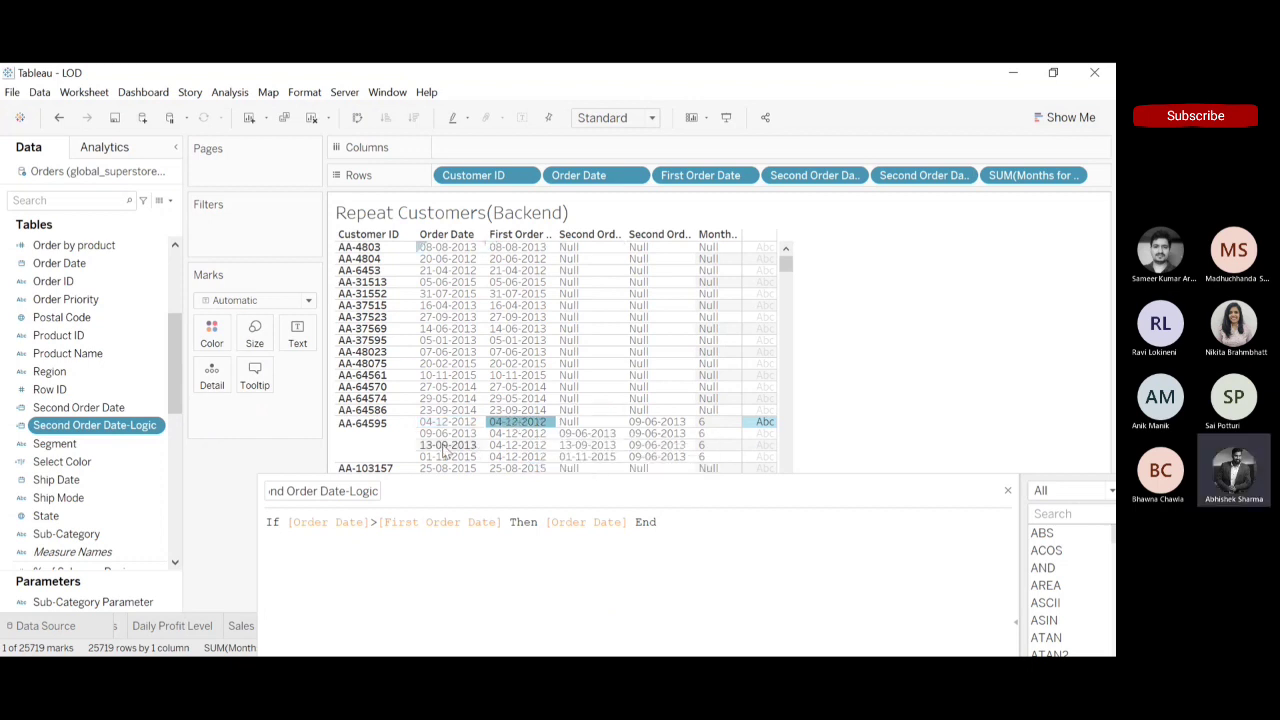
click(450, 424)
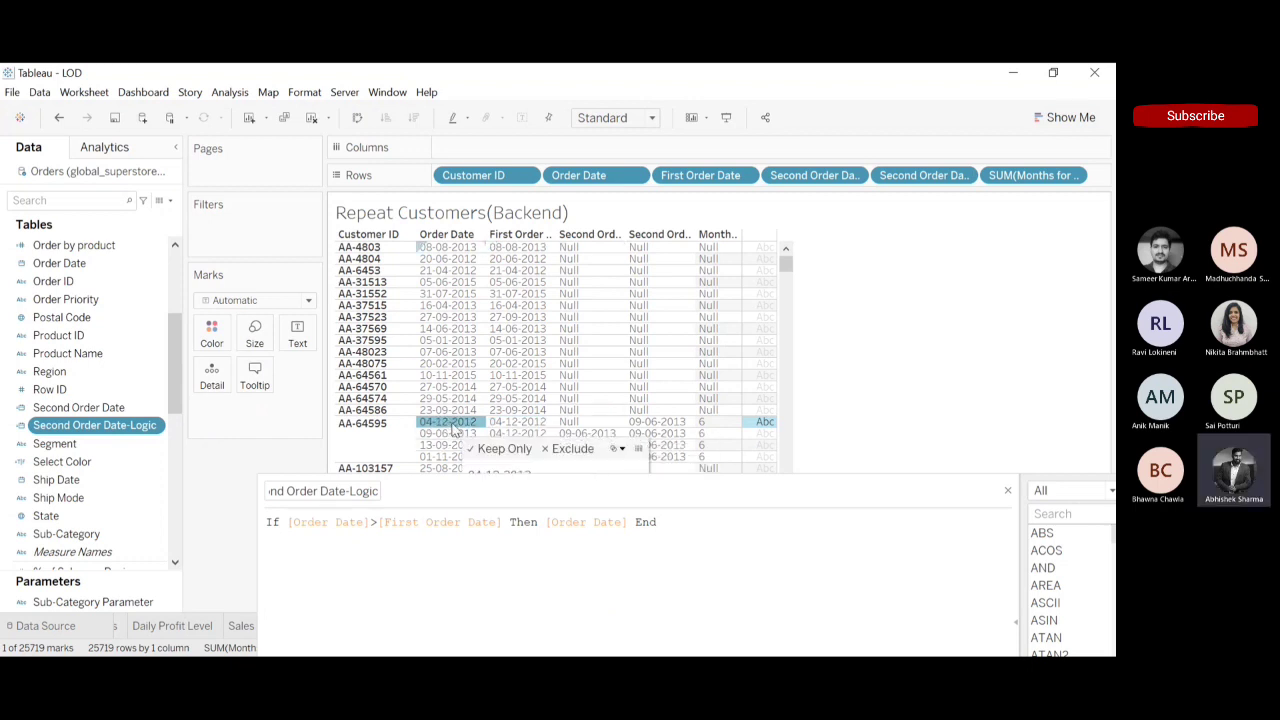
click(518, 424)
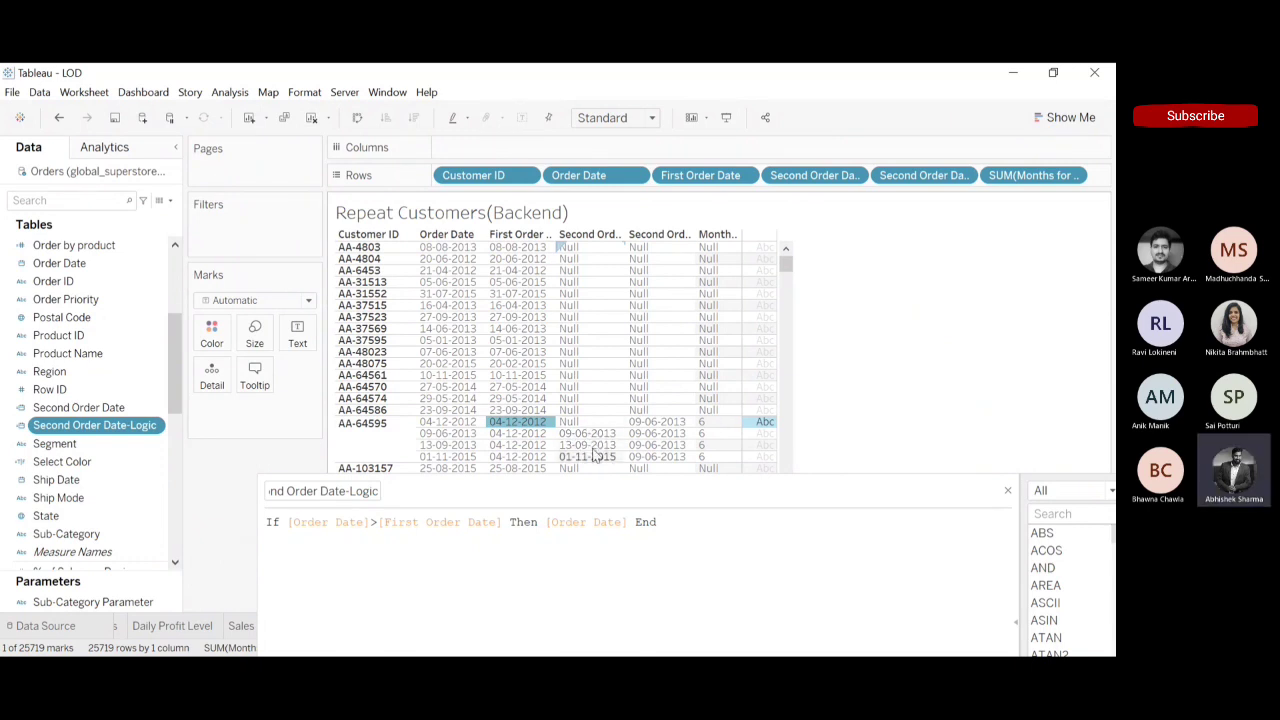
click(1007, 493)
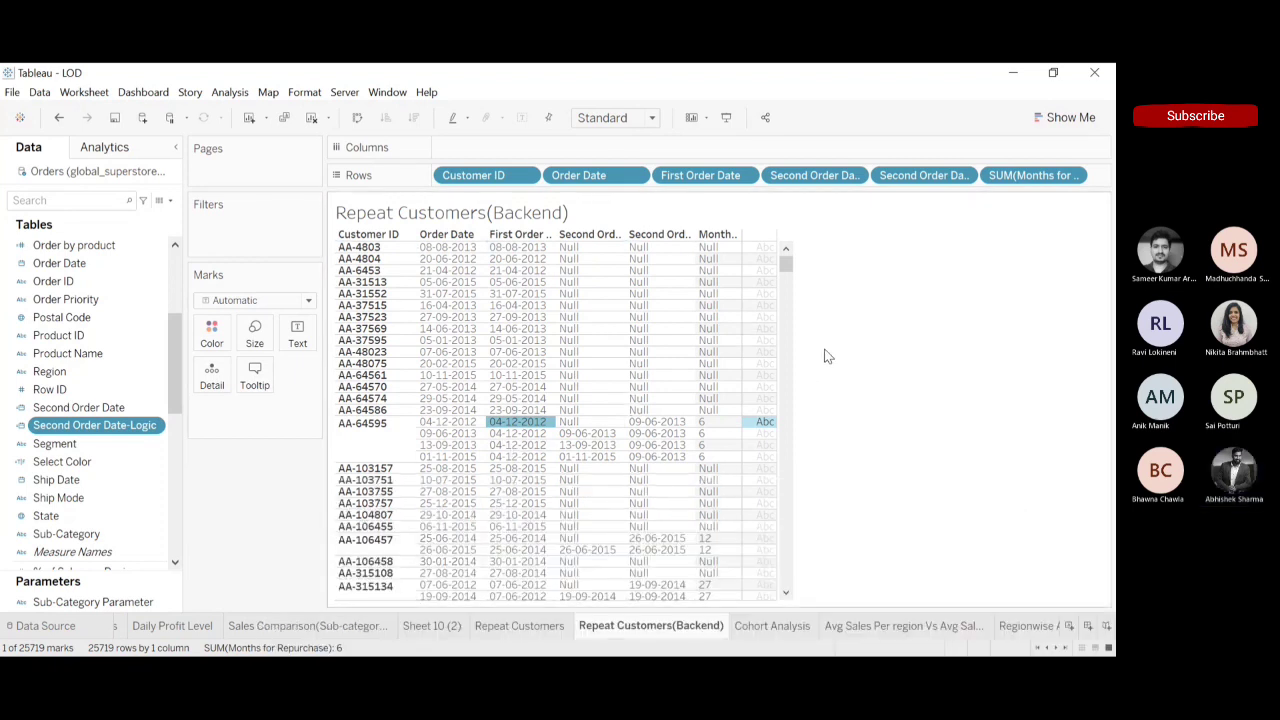
Examine the Order Date and First Order Date of another repeat customer further down the table
mouse_move(787, 265)
mouse_down()
mouse_move(789, 278)
mouse_move(787, 265)
mouse_up()
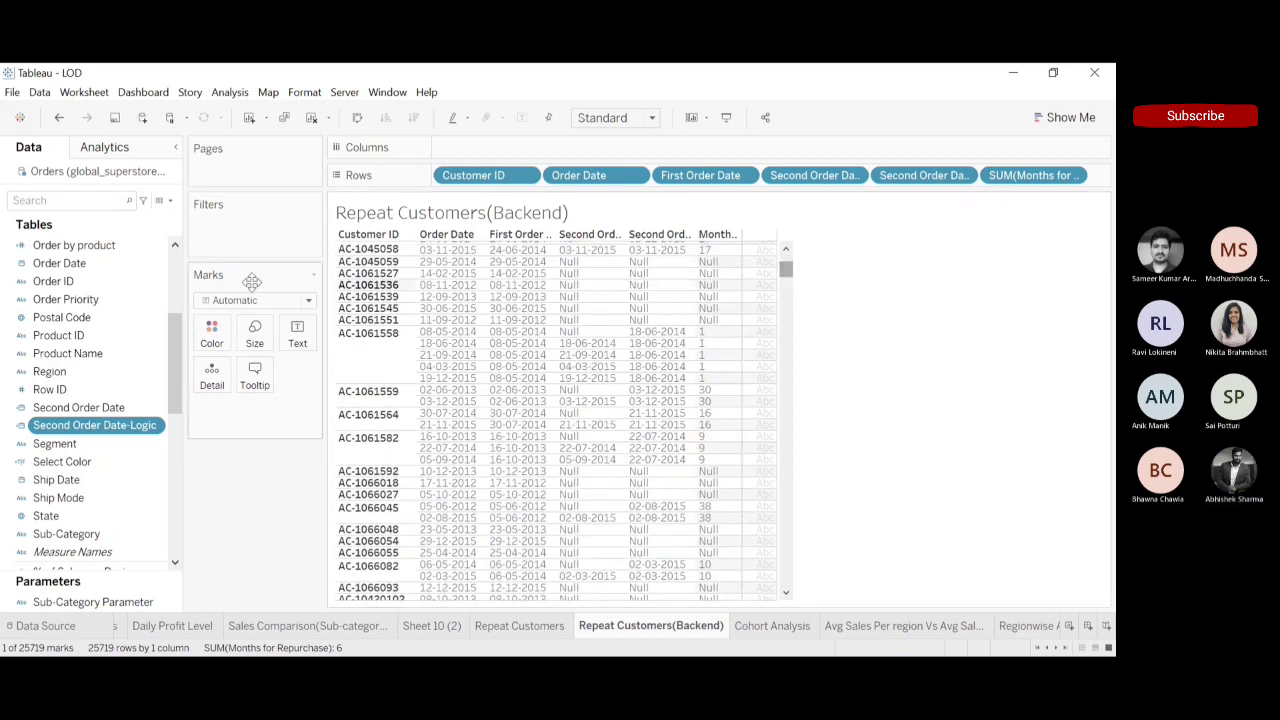
click(460, 334)
click(513, 334)
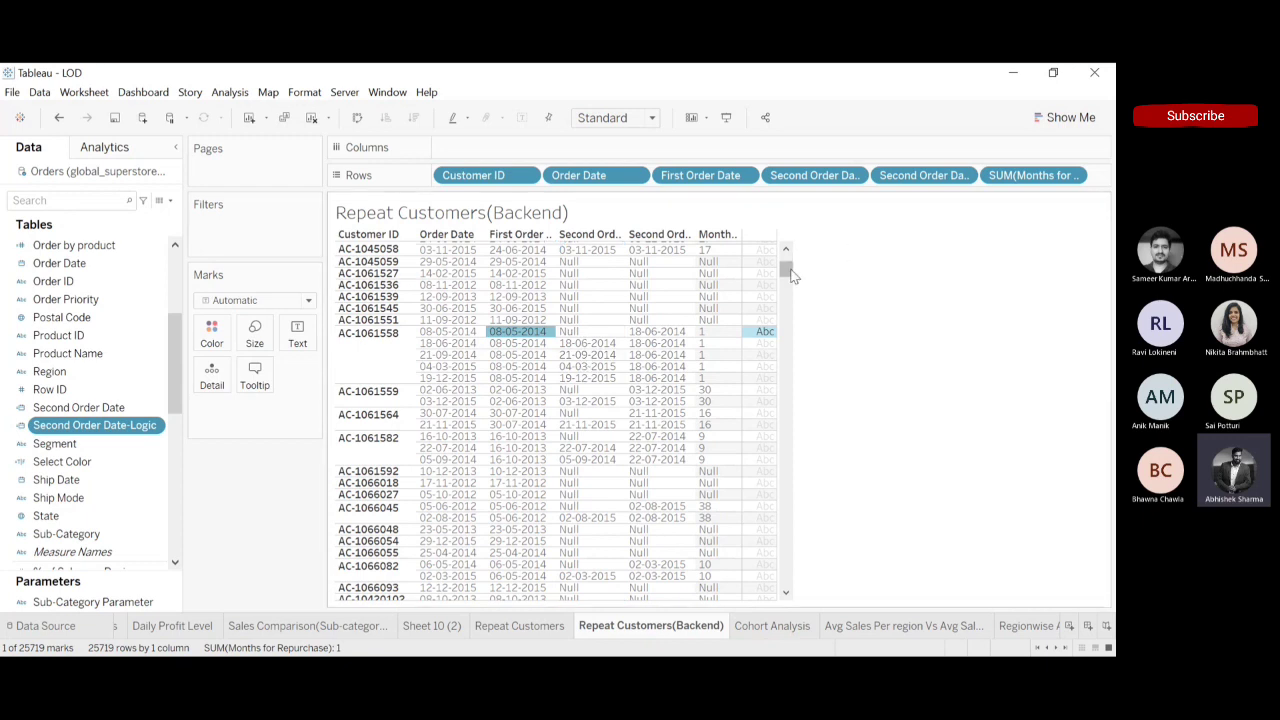
drag(786, 266, 787, 251)
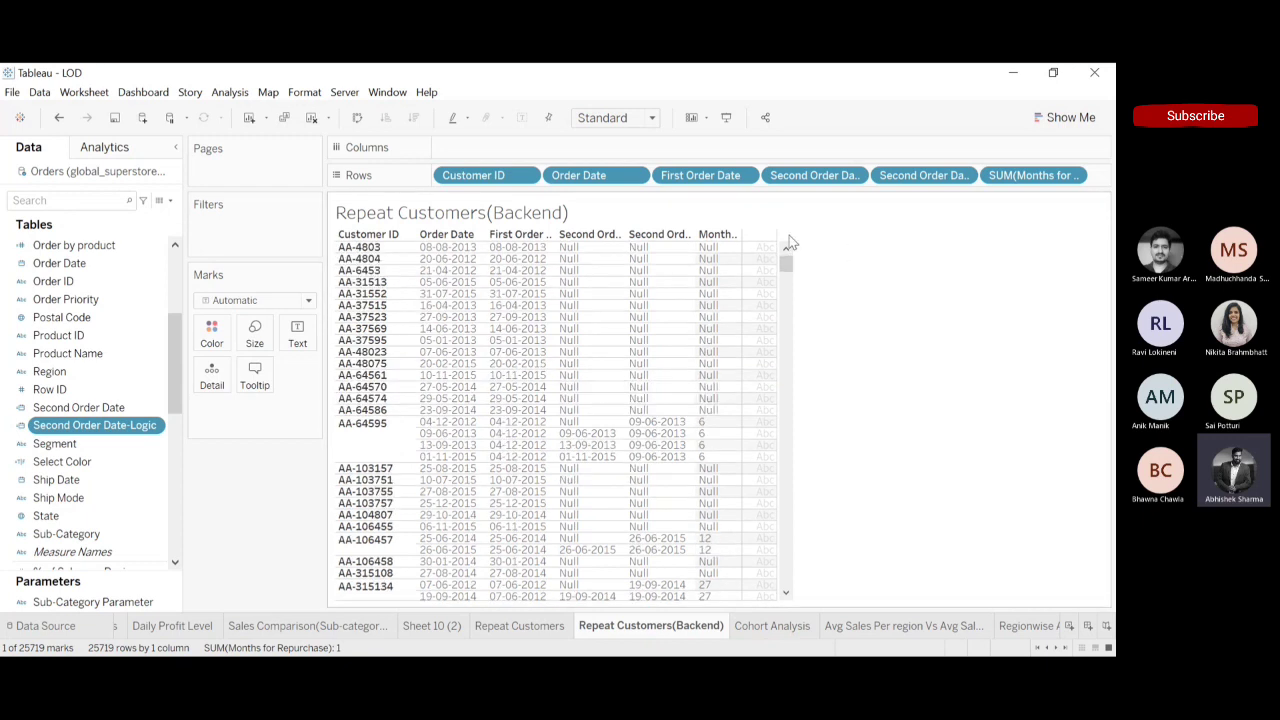
Replace the If expression inside Min in the Second Order Date calculation with the [Second Order Date-Logic] field
click(155, 408)
drag(160, 413, 215, 155)
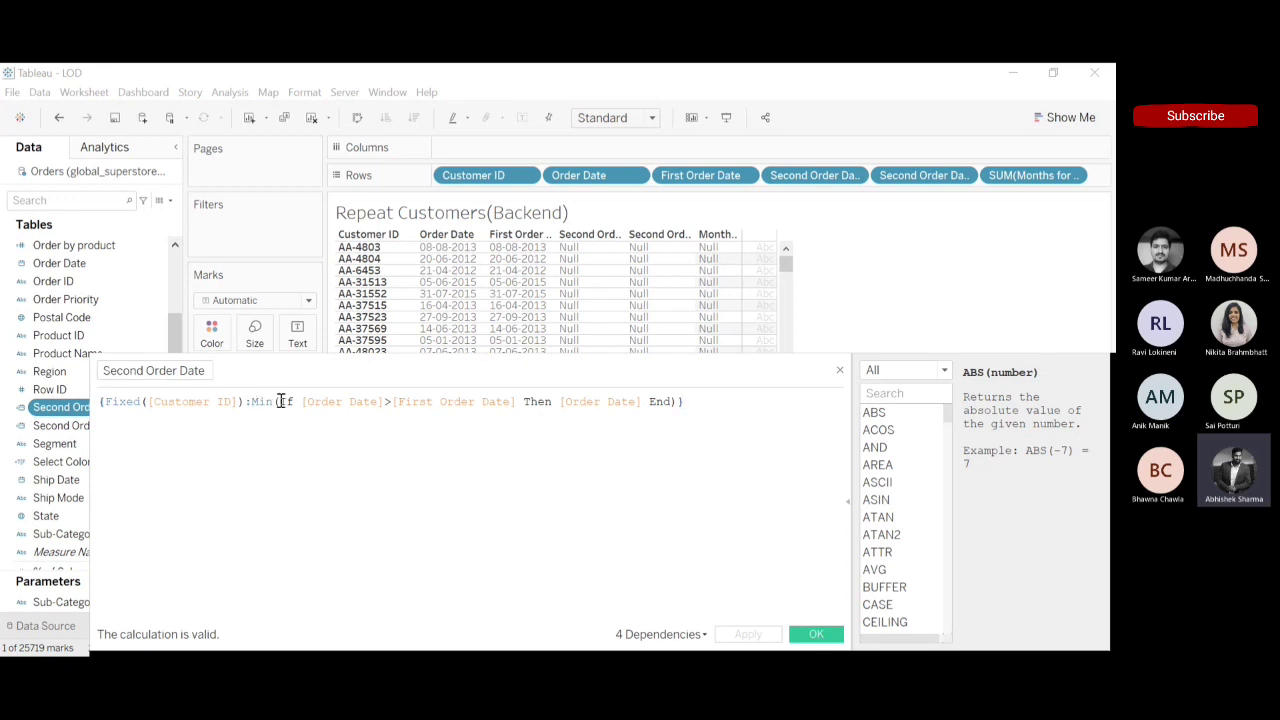
drag(281, 401, 674, 386)
key(ctrl+c)
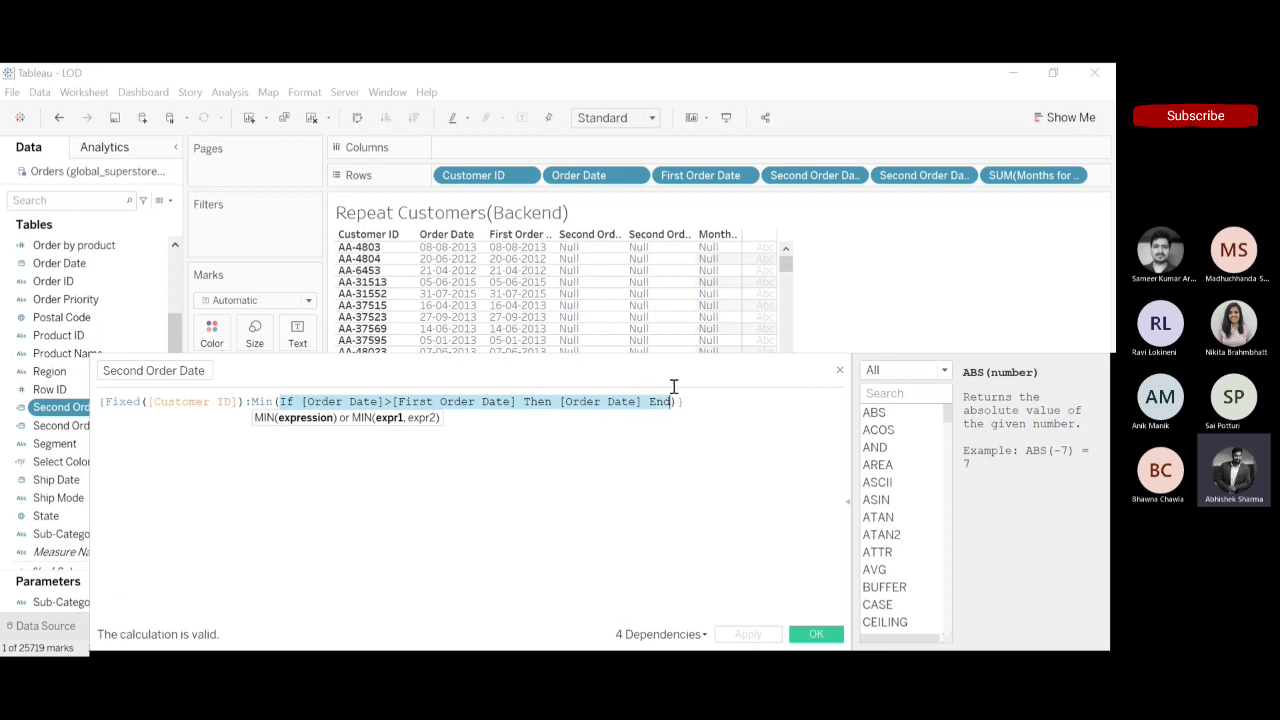
text(Sec)
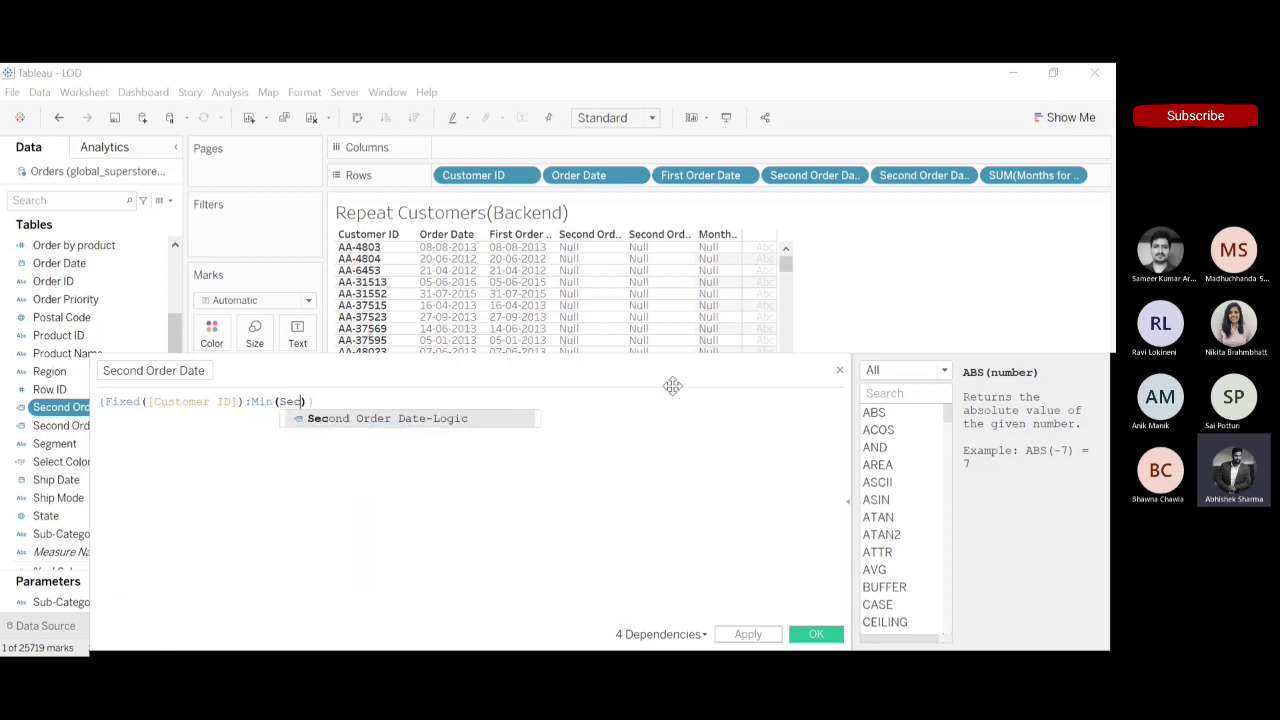
click(422, 420)
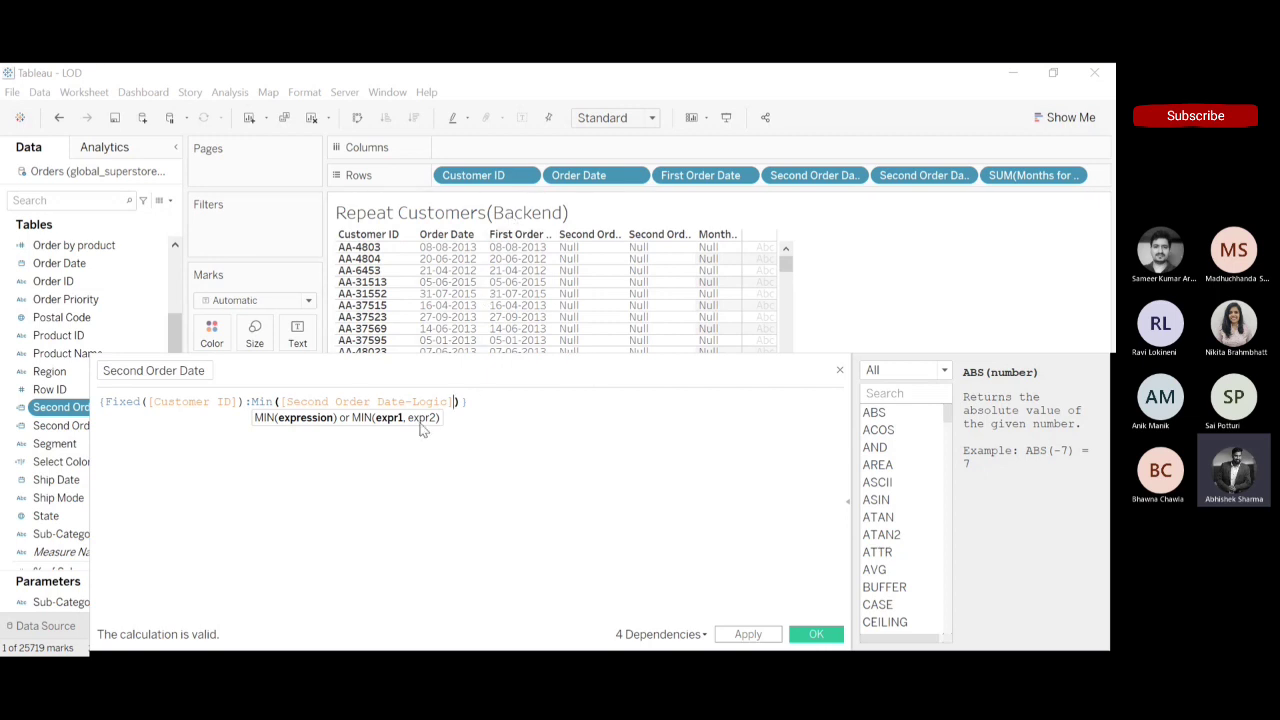
Put If [Order Date]>[First Order Date] Then [Order Date] End back inside Min in Second Order Date and close the calculation
double_click(295, 404)
key(BackSpace)
key(ctrl+v)
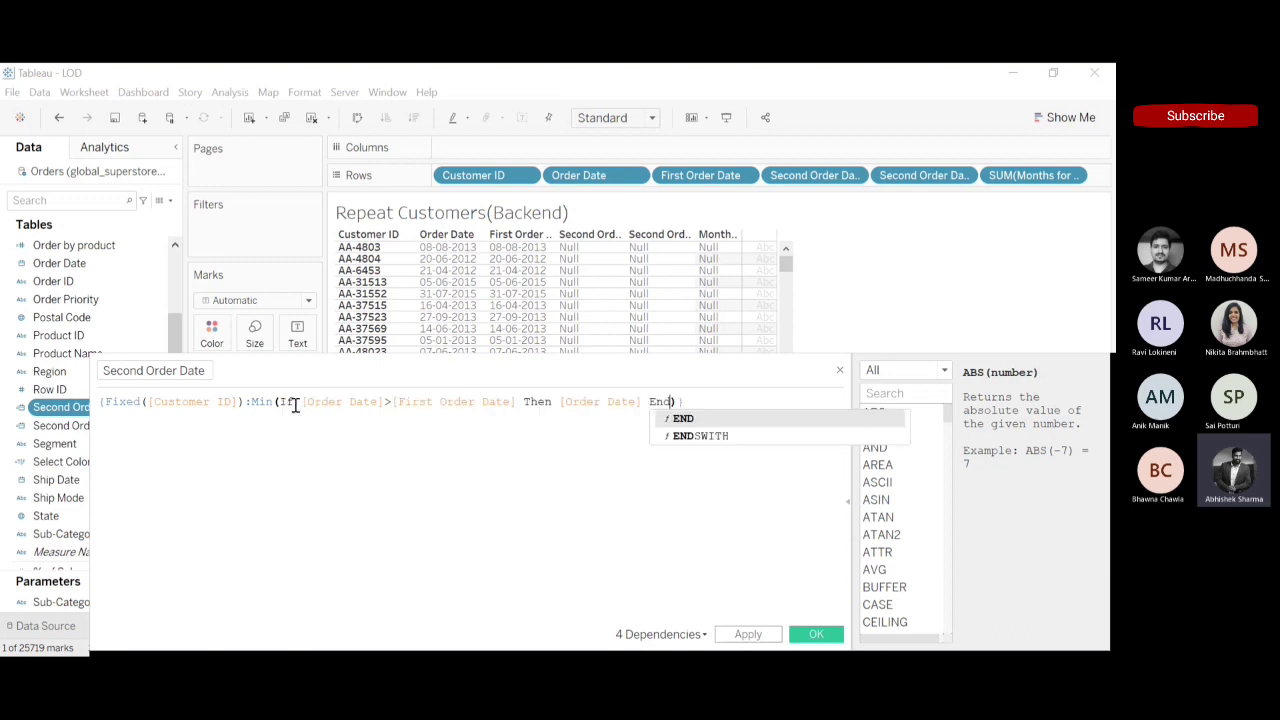
click(529, 468)
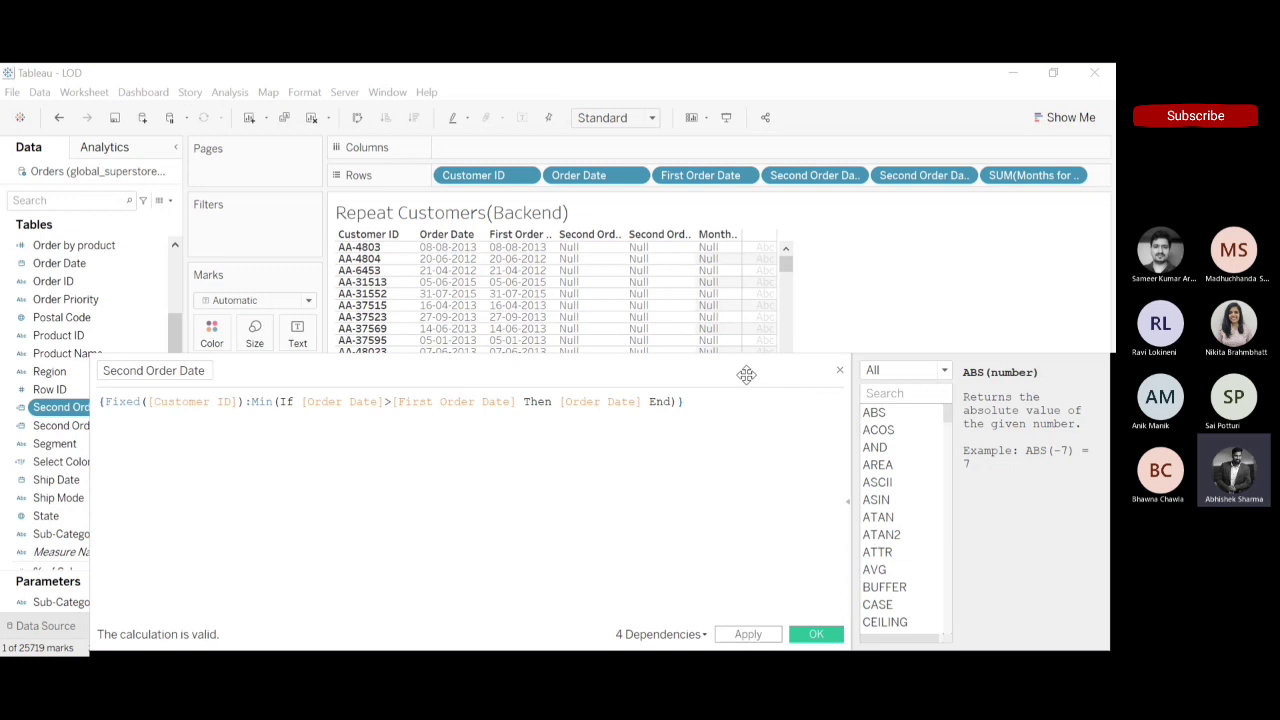
drag(743, 371, 723, 289)
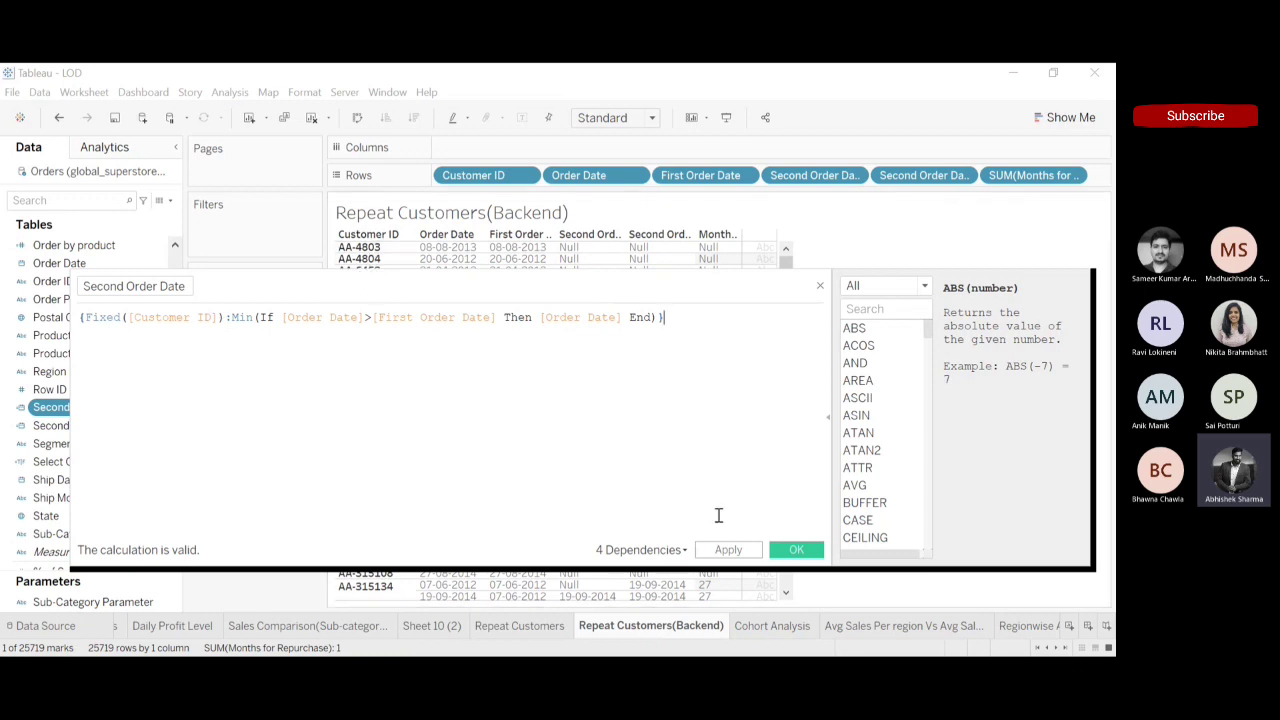
click(820, 287)
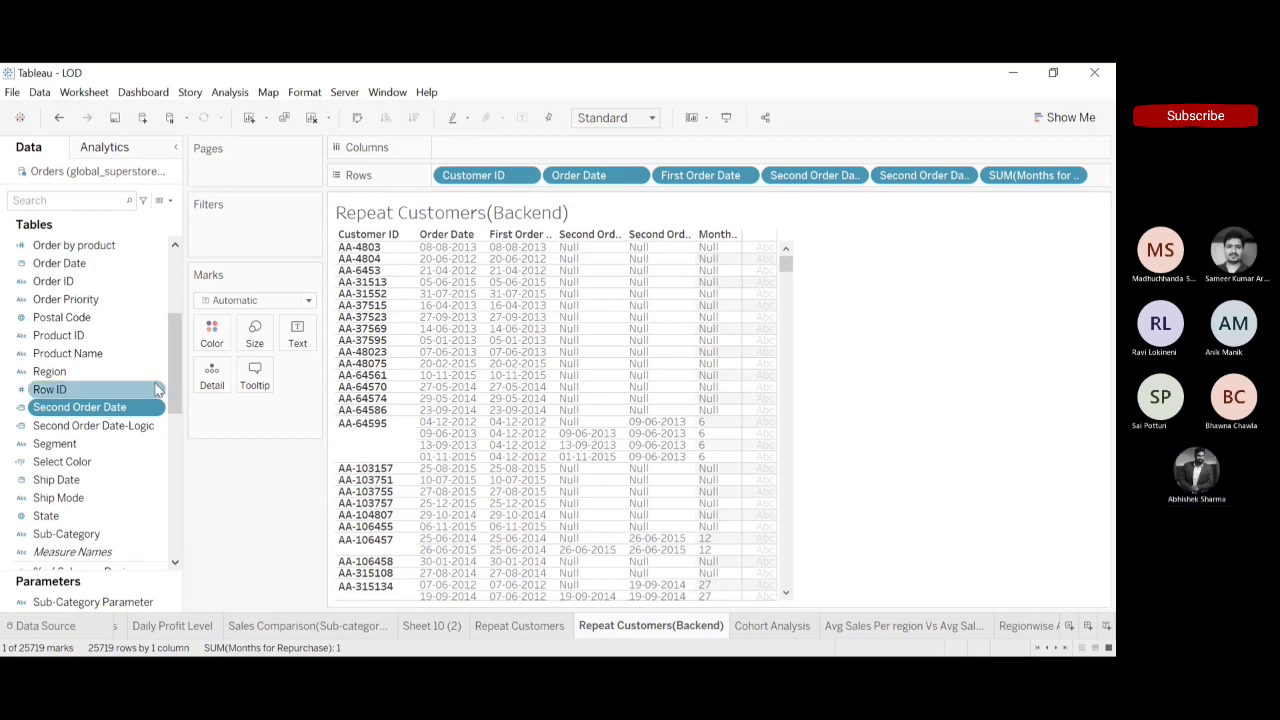
Review the Months for Repurchase calculation's Datediff formula between First Order Date and Second Order Date, and close it
mouse_move(178, 385)
mouse_down()
mouse_move(179, 324)
mouse_move(174, 360)
mouse_move(192, 408)
mouse_move(184, 380)
mouse_up()
scroll(178, 361, up, 1)
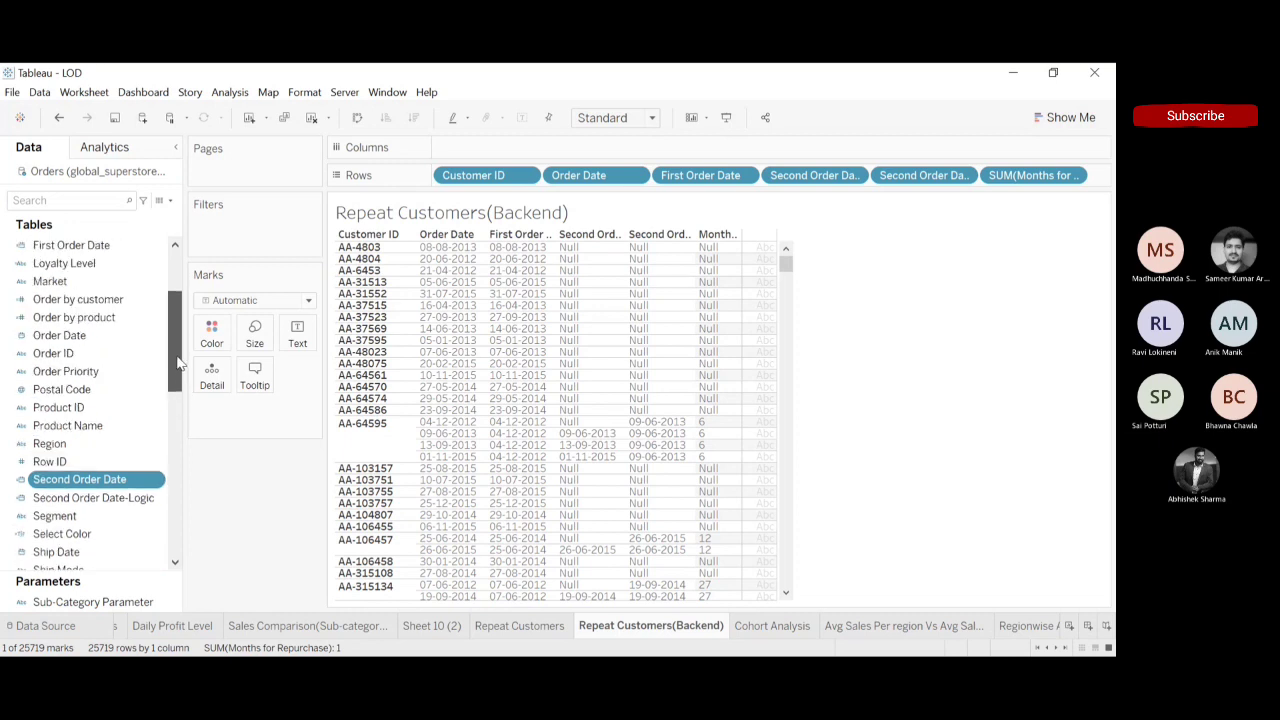
drag(177, 362, 176, 519)
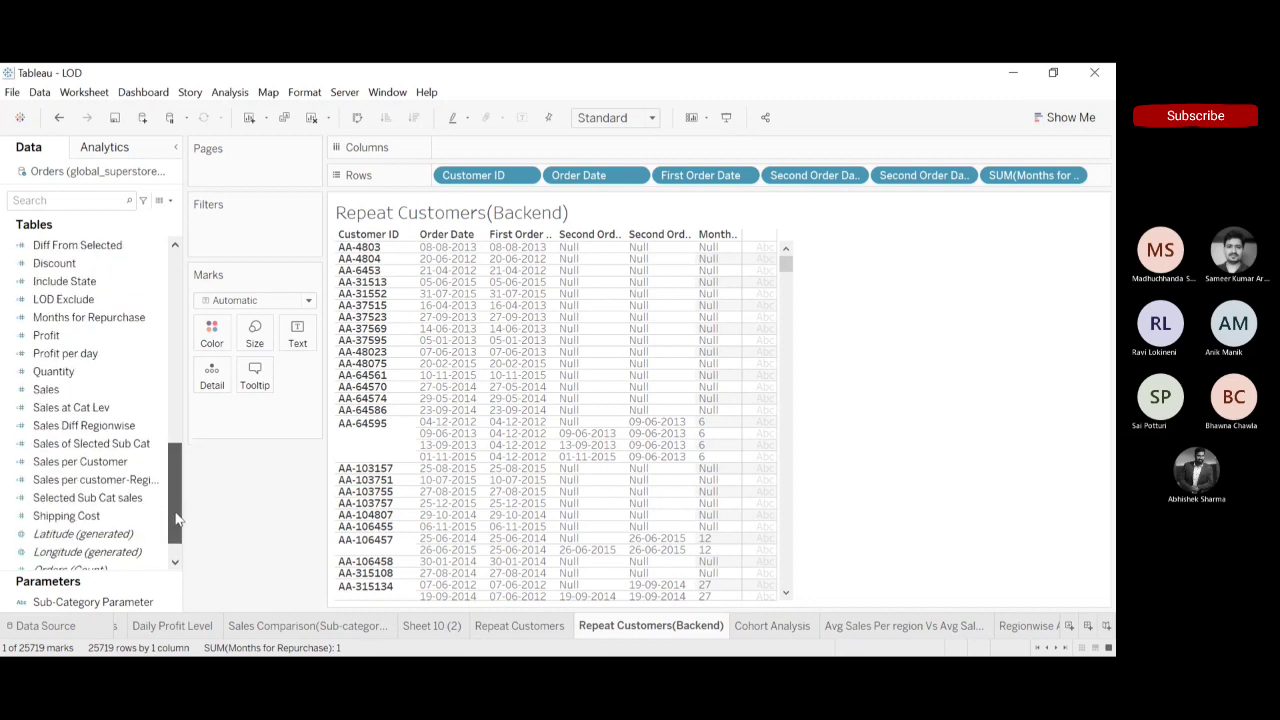
scroll(175, 522, up, 1)
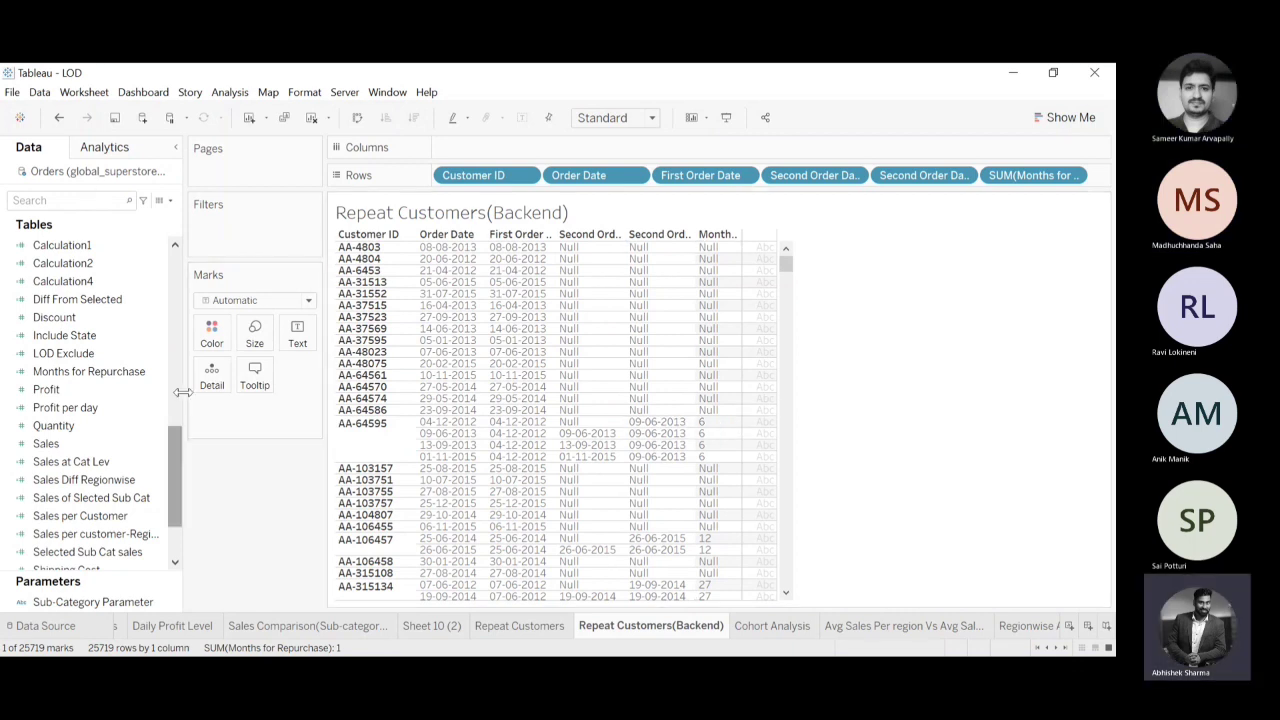
click(150, 375)
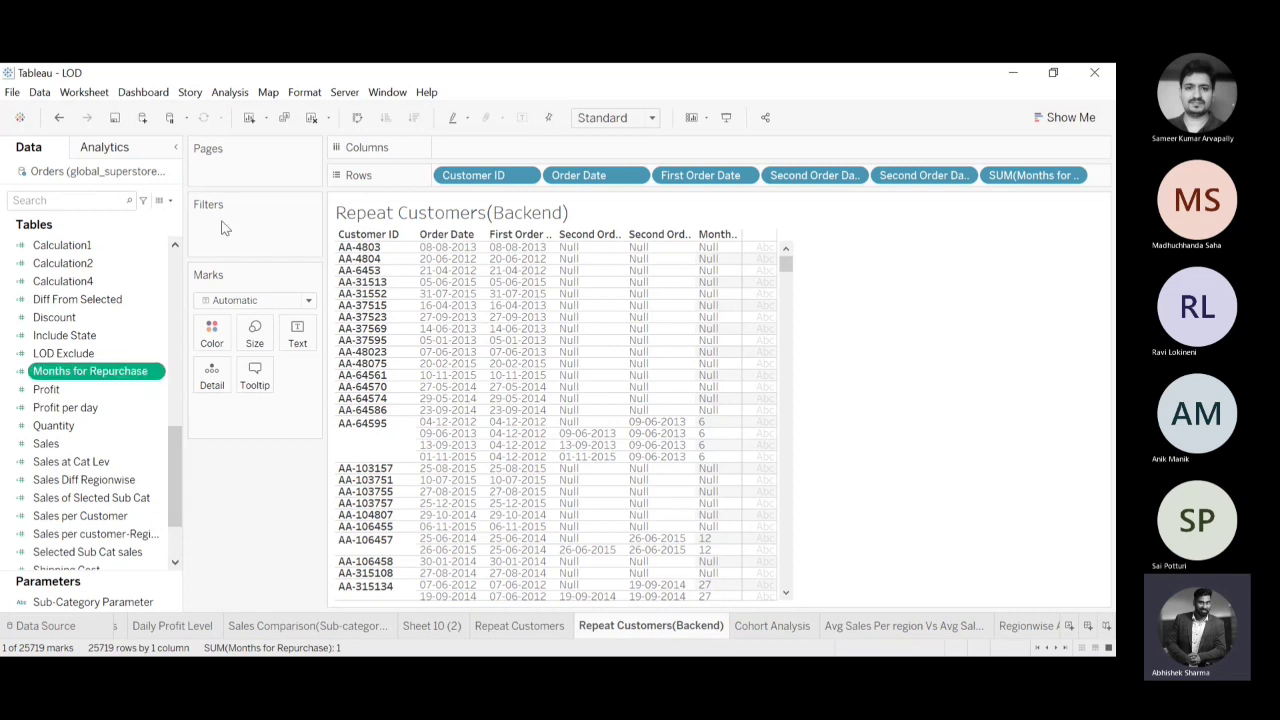
drag(322, 300, 363, 456)
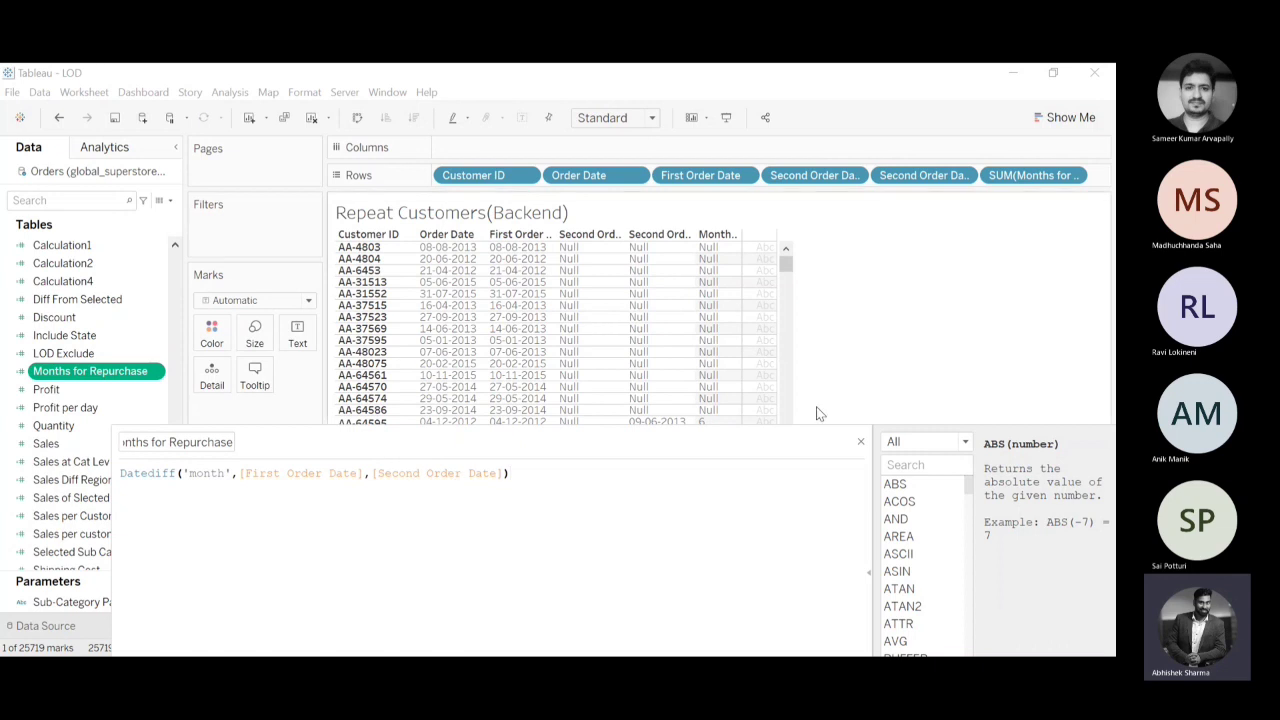
click(862, 443)
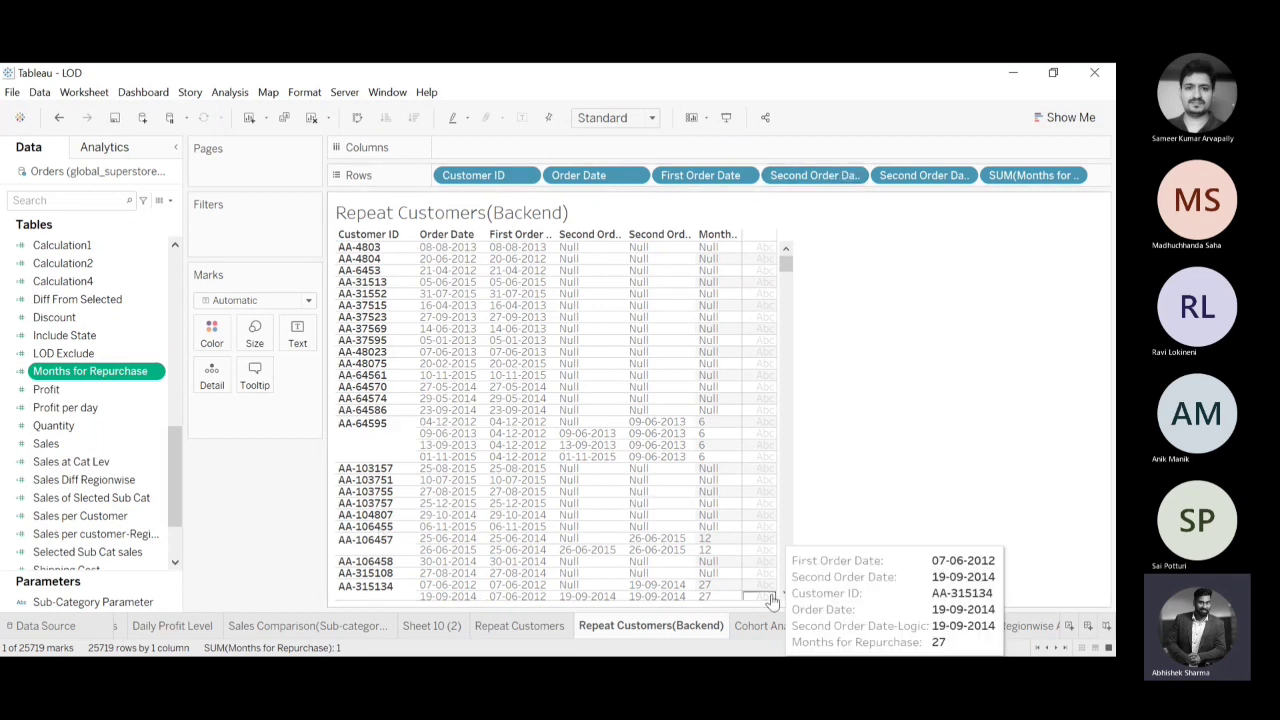
Open the Repeat Customers sheet, review the Loyalty Level calculation's If/Elseif formula, and close it
click(540, 622)
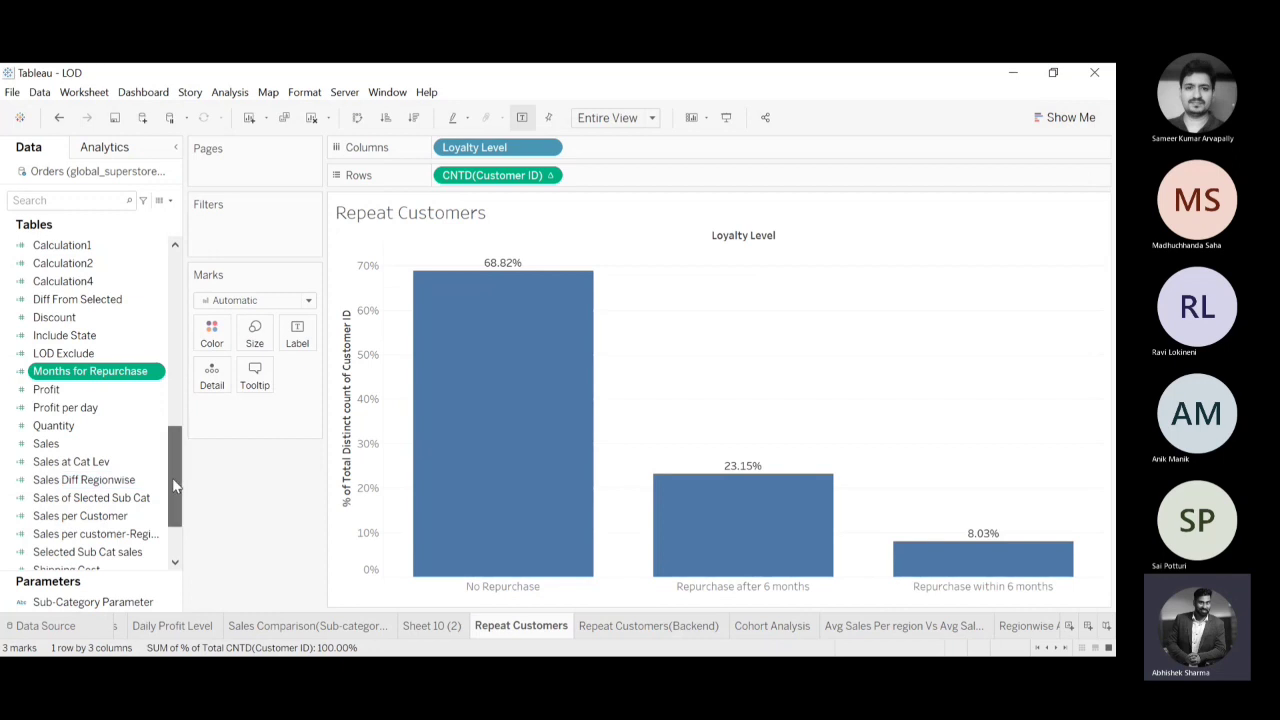
drag(177, 488, 163, 341)
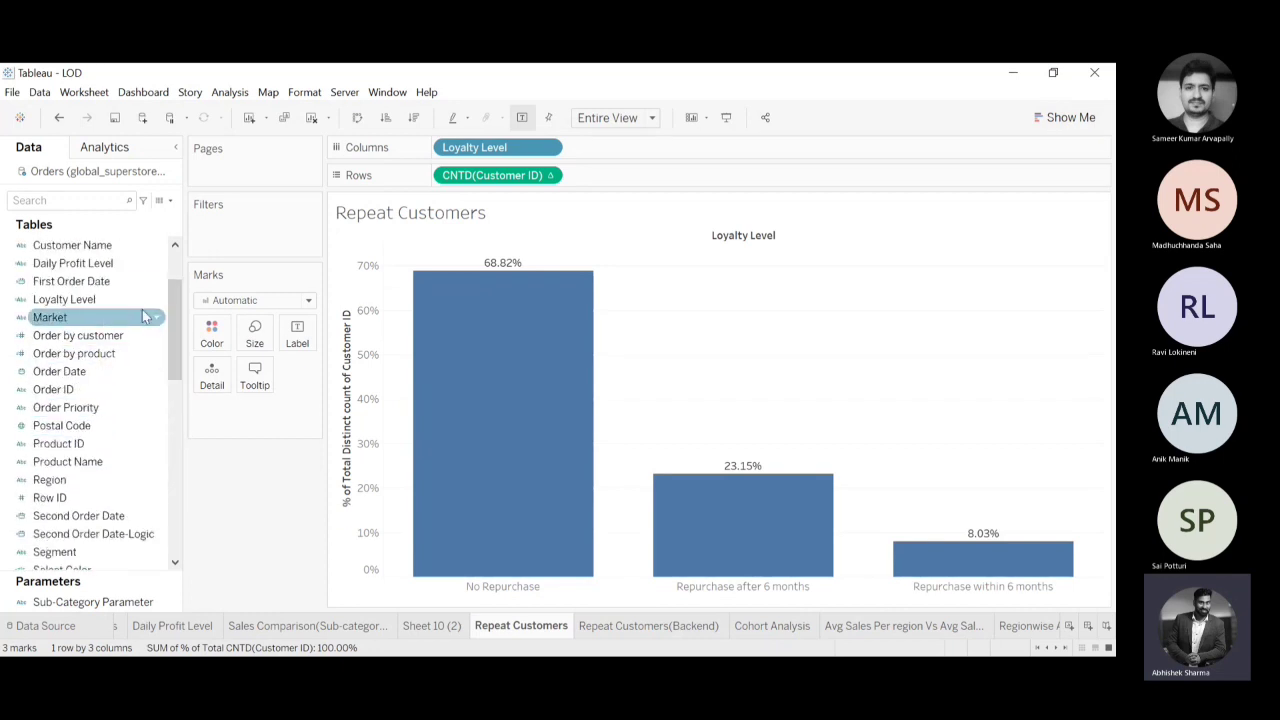
click(158, 305)
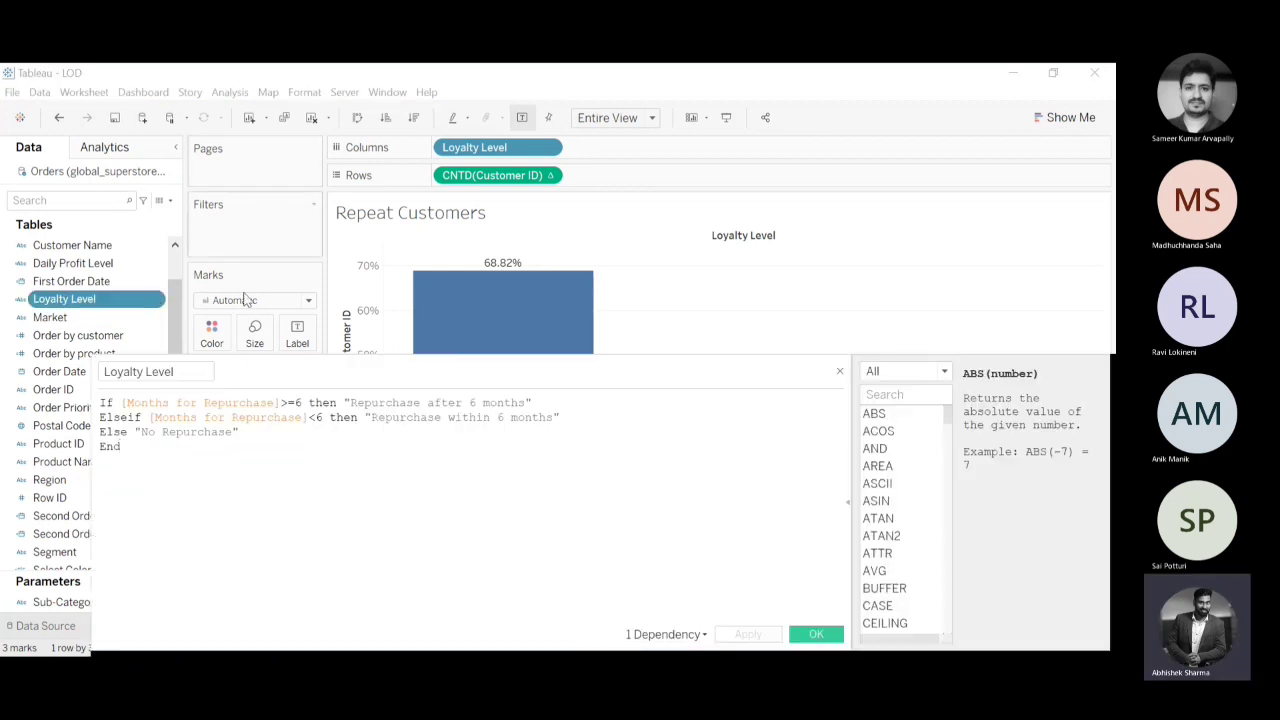
drag(312, 370, 317, 390)
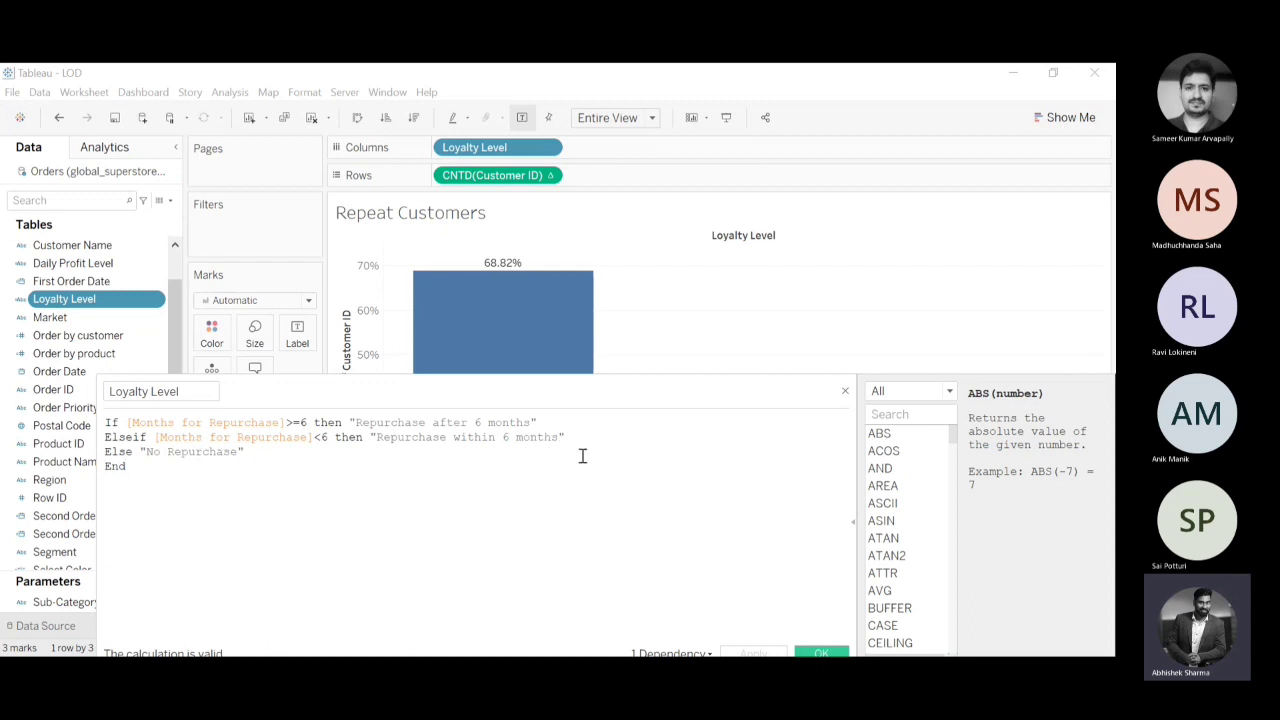
click(845, 391)
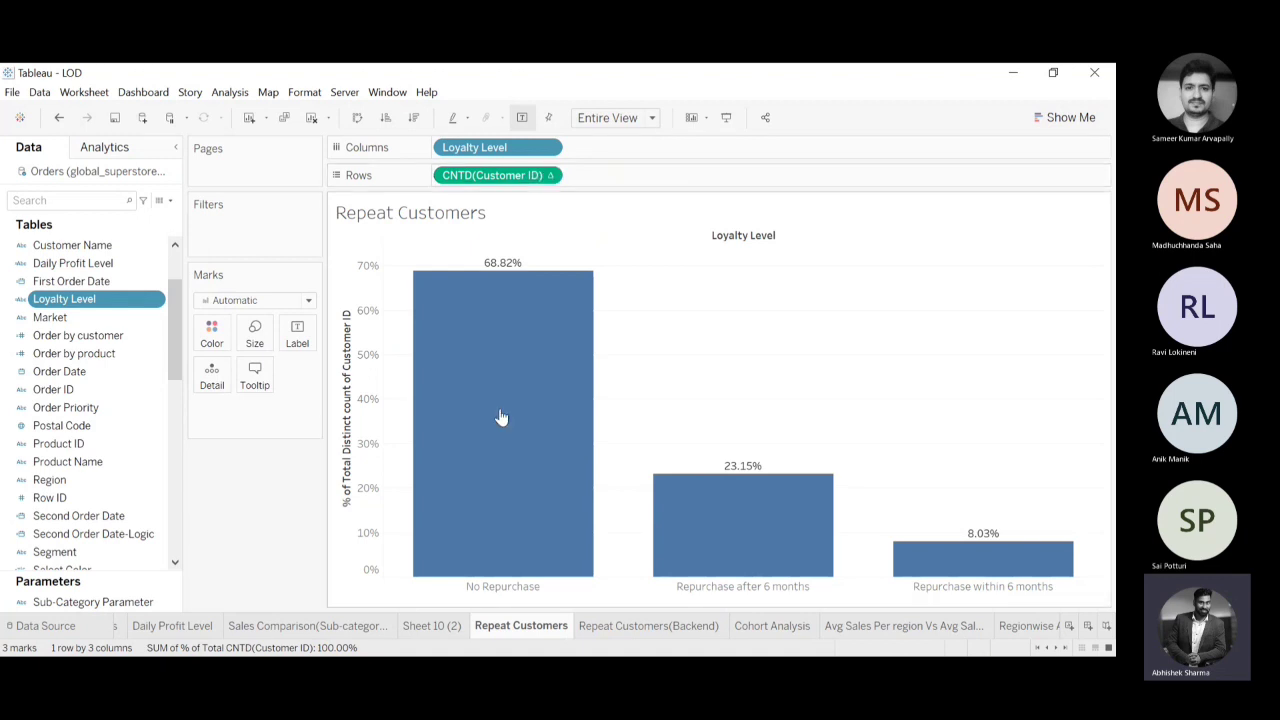
Compare the No Repurchase and repurchase bars with the Loyalty Level conditions and close the calculation
mouse_move(574, 494)
mouse_move(1077, 550)
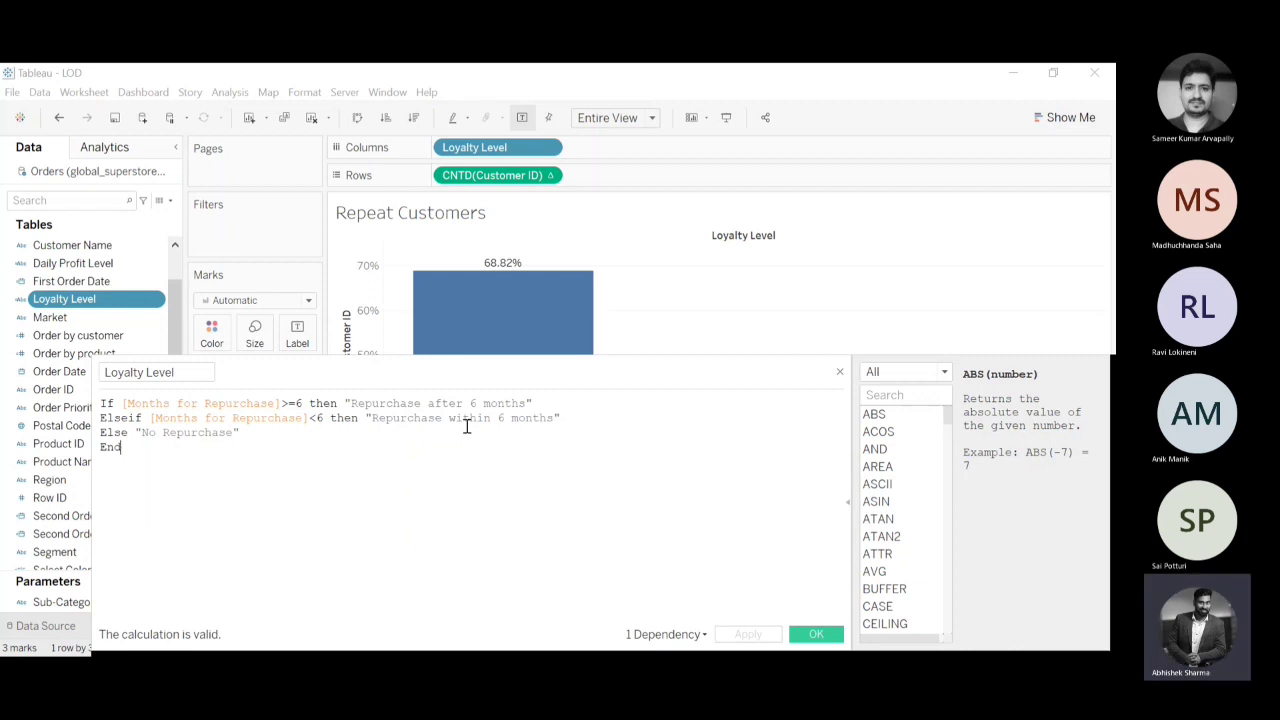
click(840, 372)
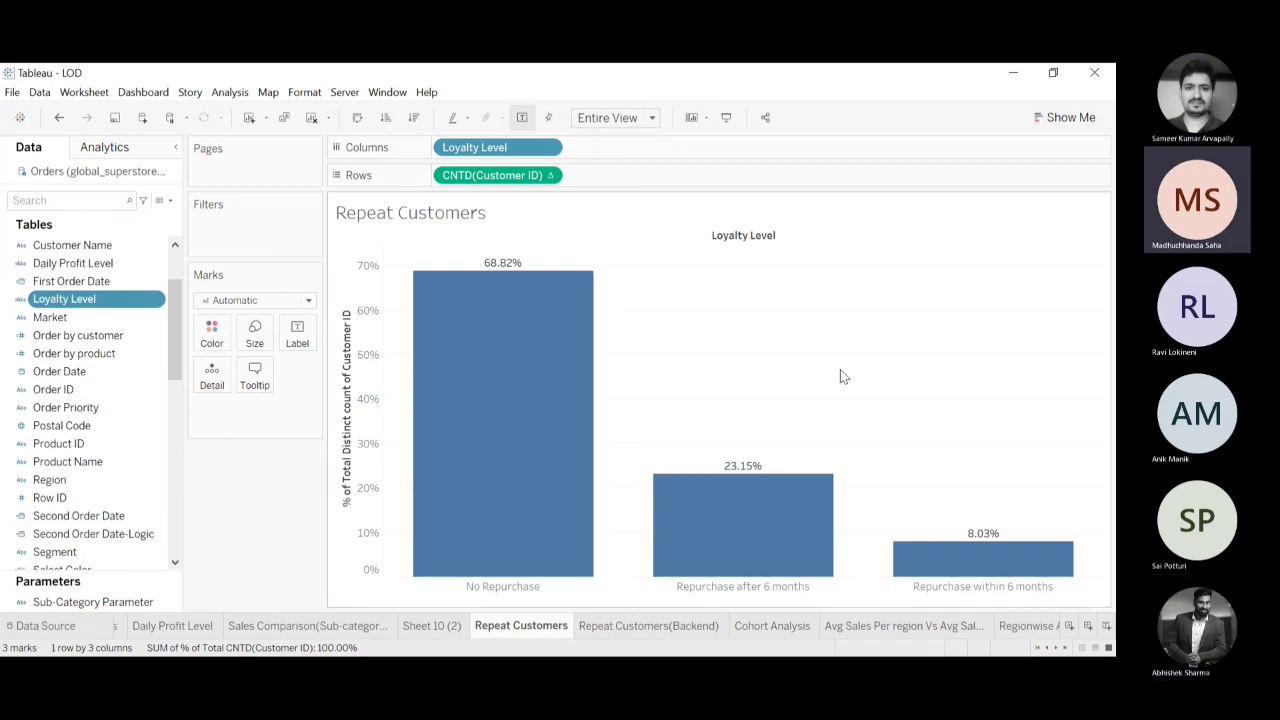
Check the Repeat Customers(Backend) sheet, return to Repeat Customers, and review the Loyalty Level calculation again before closing it
click(714, 625)
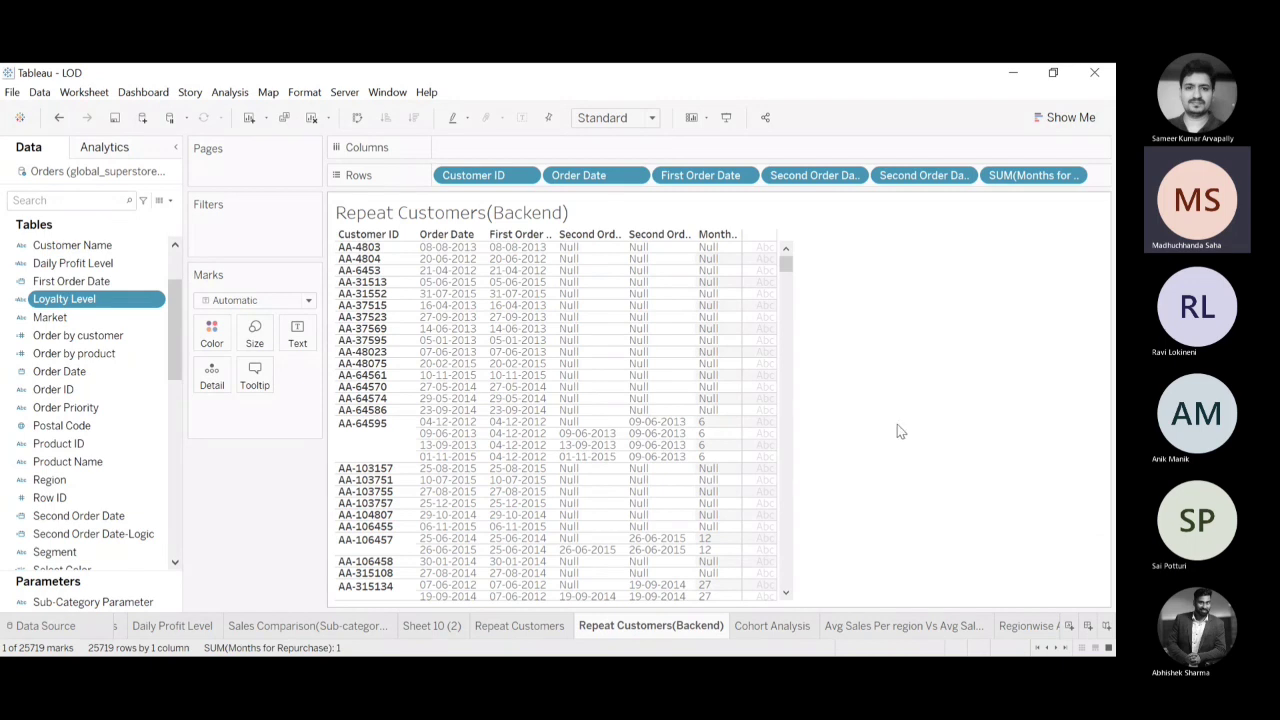
click(504, 624)
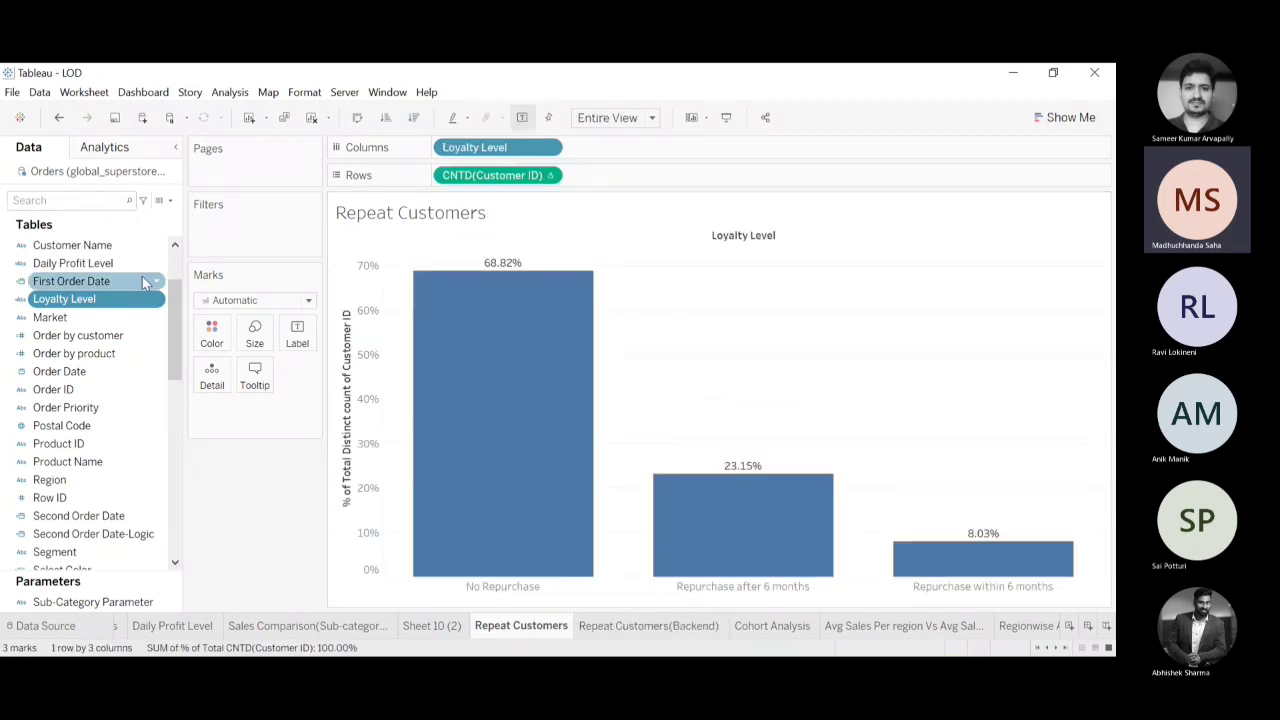
double_click(157, 305)
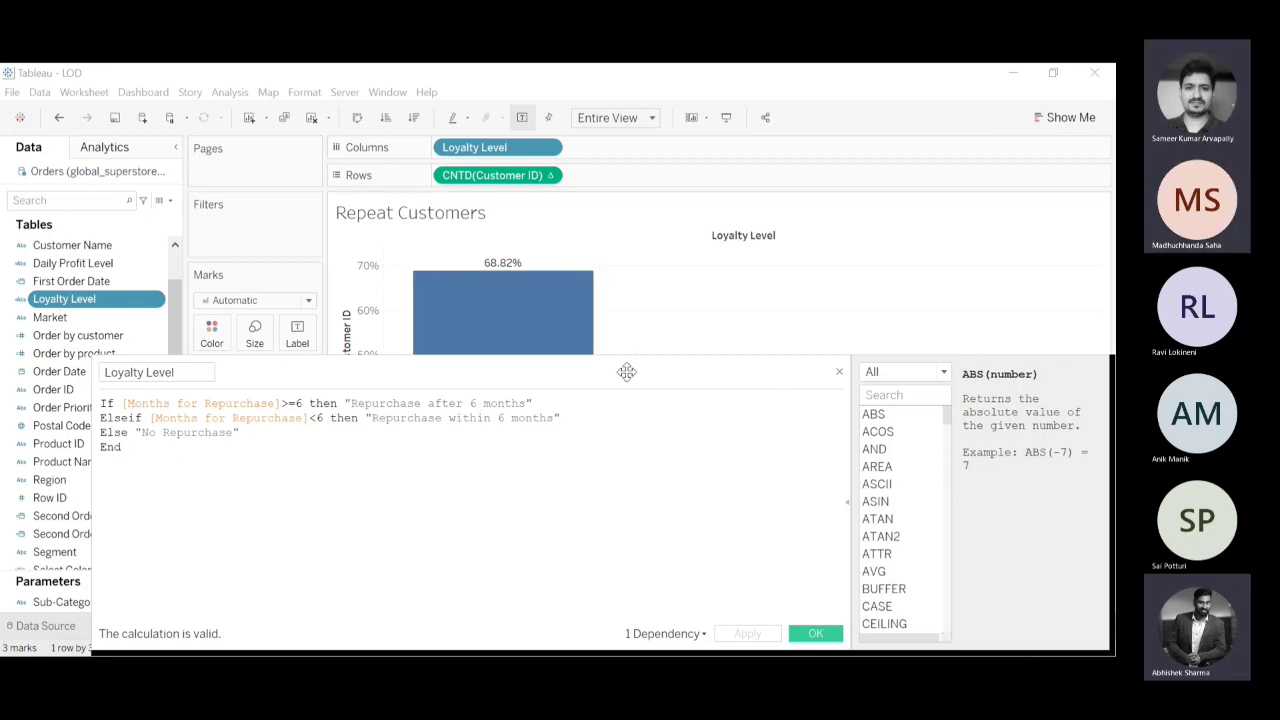
drag(626, 371, 597, 199)
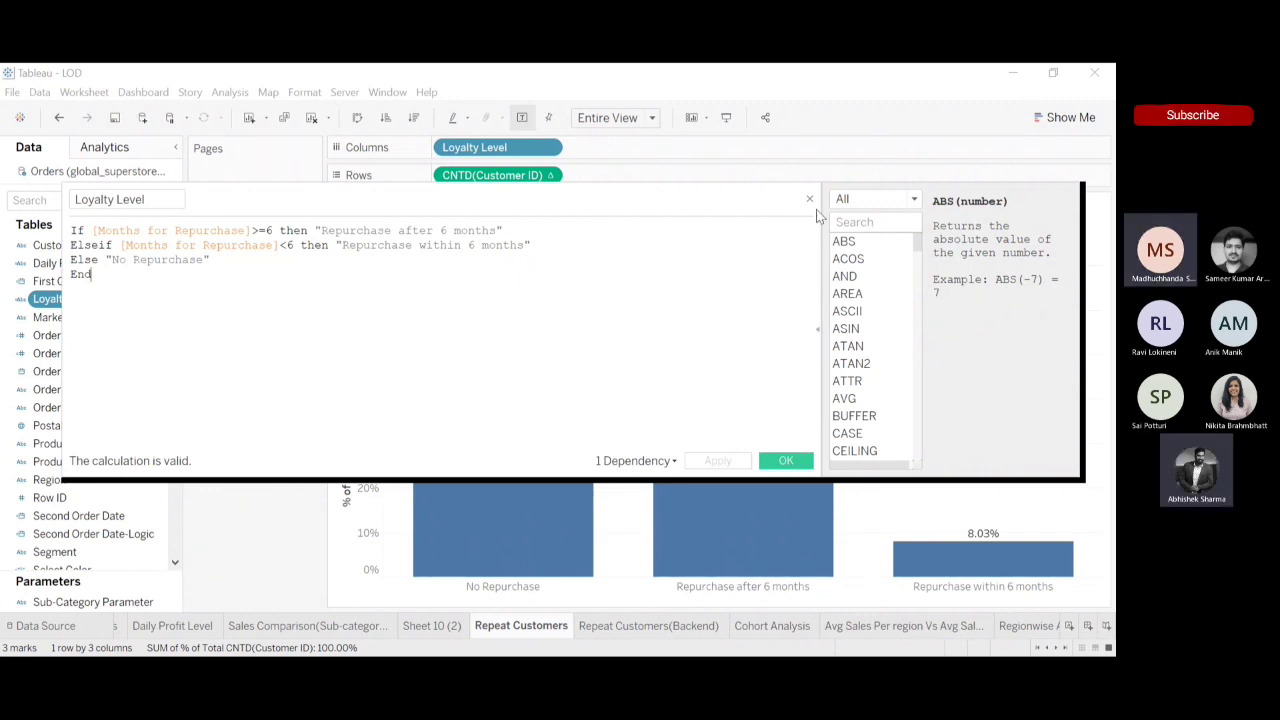
click(786, 460)
Search the fields for month, review the Months for Repurchase formula, close it and clear the search
click(83, 203)
text(month)
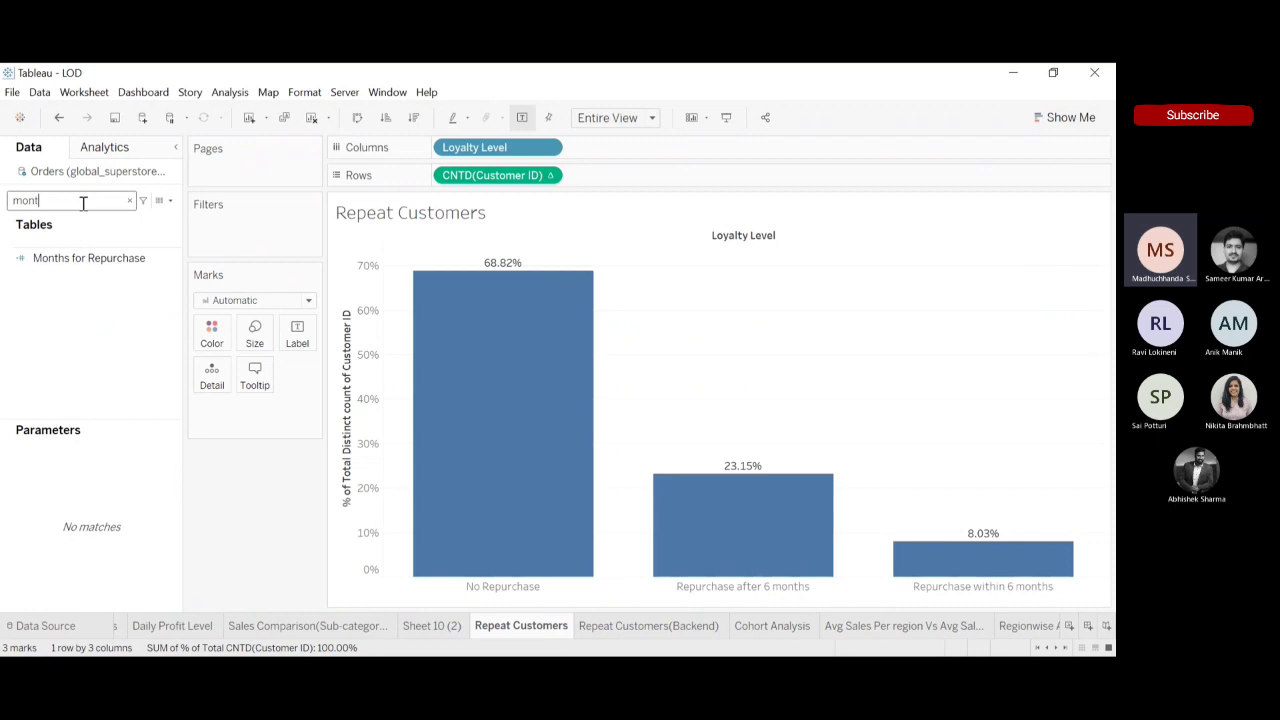
click(89, 257)
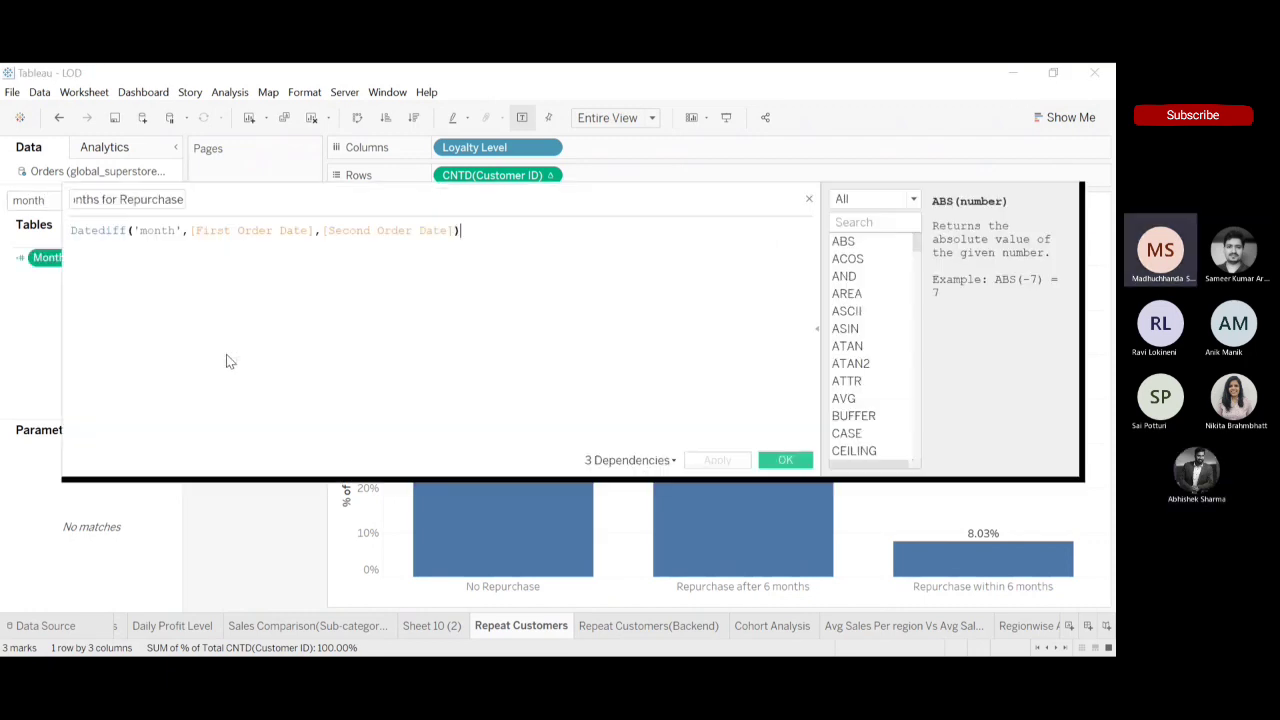
click(809, 200)
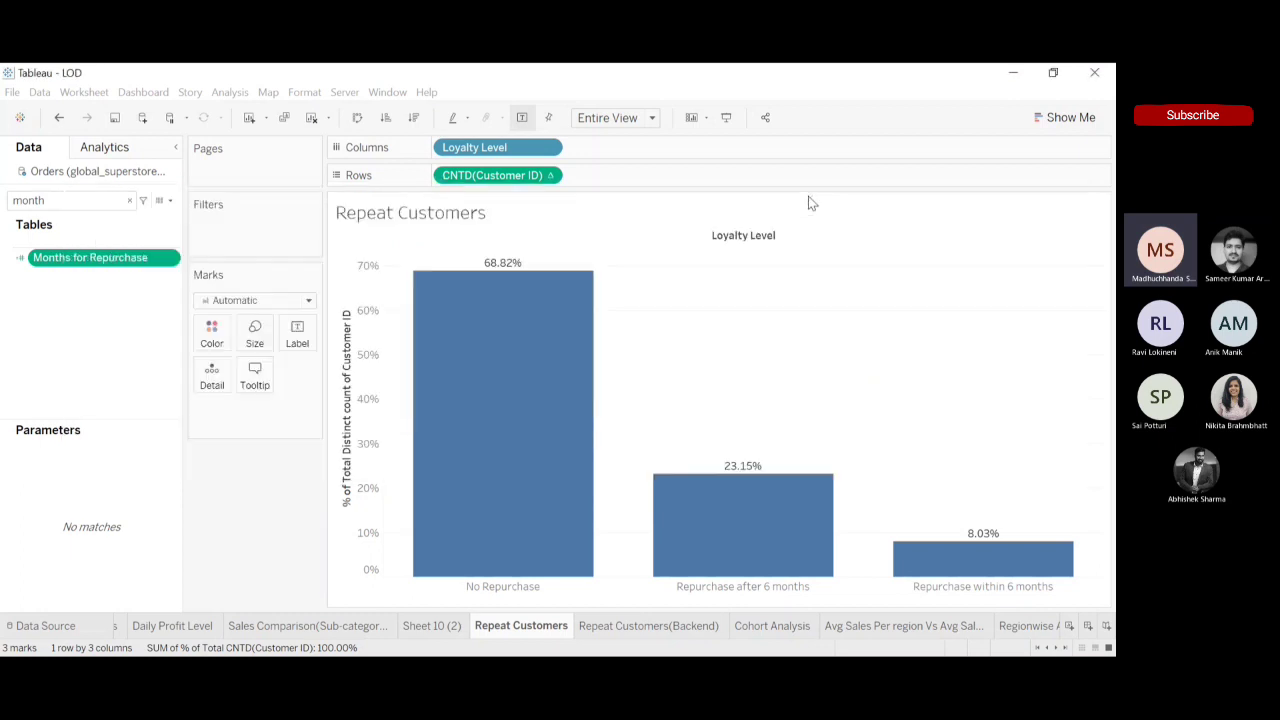
click(129, 201)
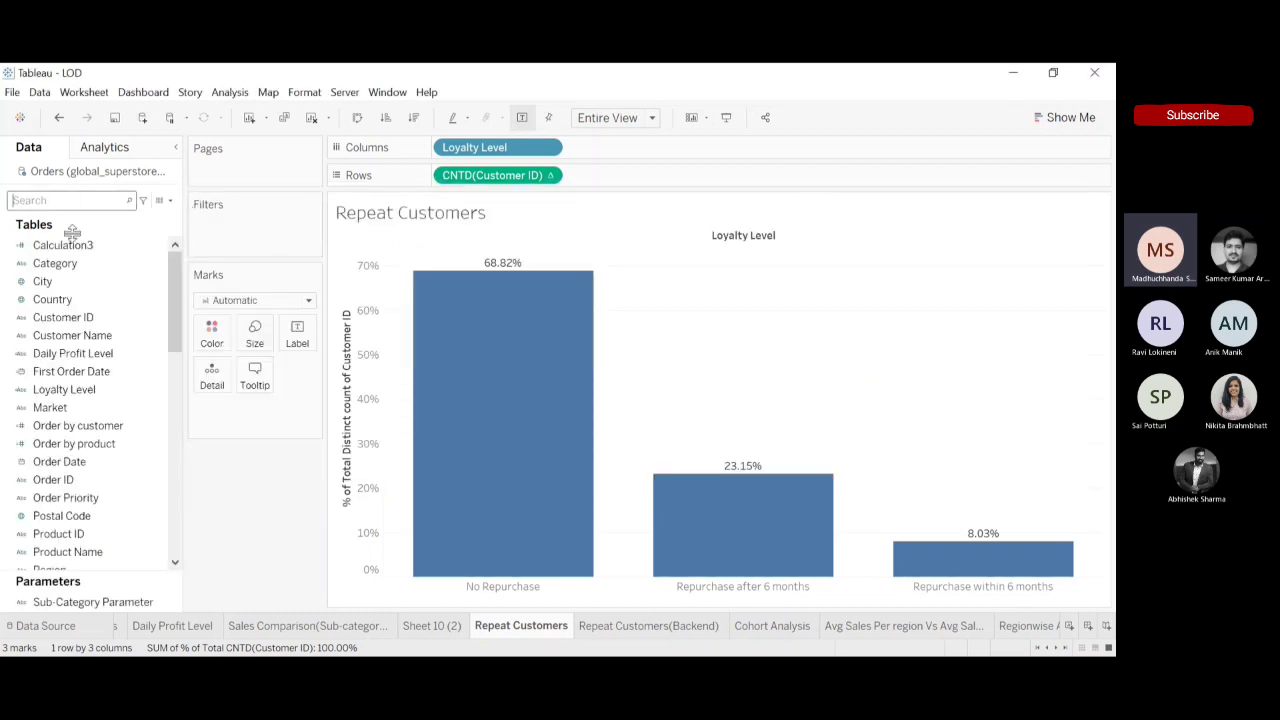
On the Repeat Customers(Backend) sheet, compare the First Order Date and Second Order Date of the repeat customer with four orders
click(632, 628)
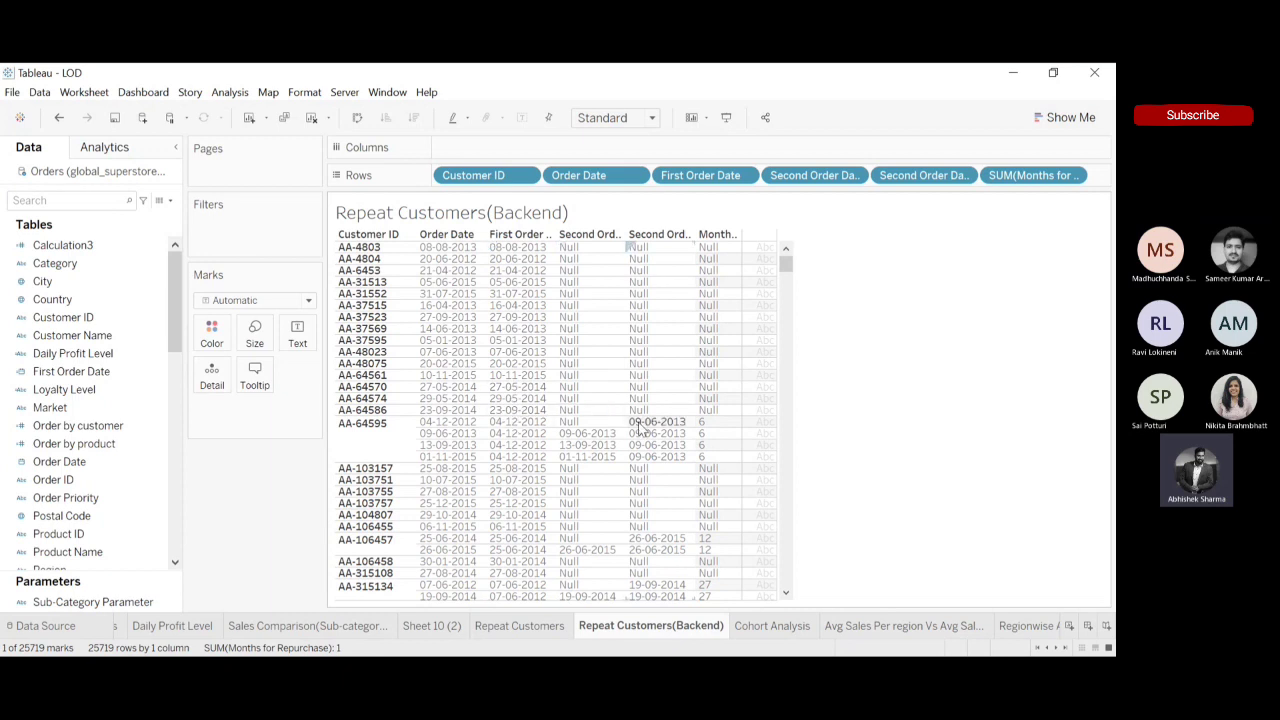
click(525, 421)
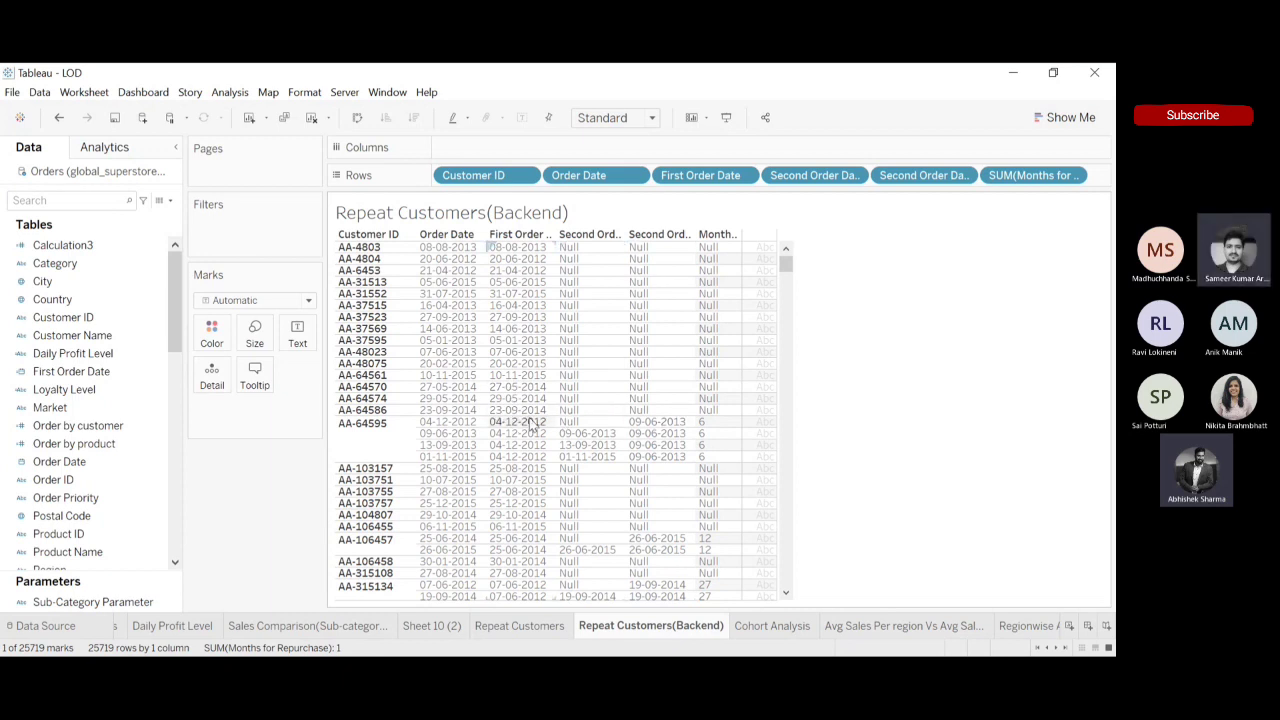
click(660, 422)
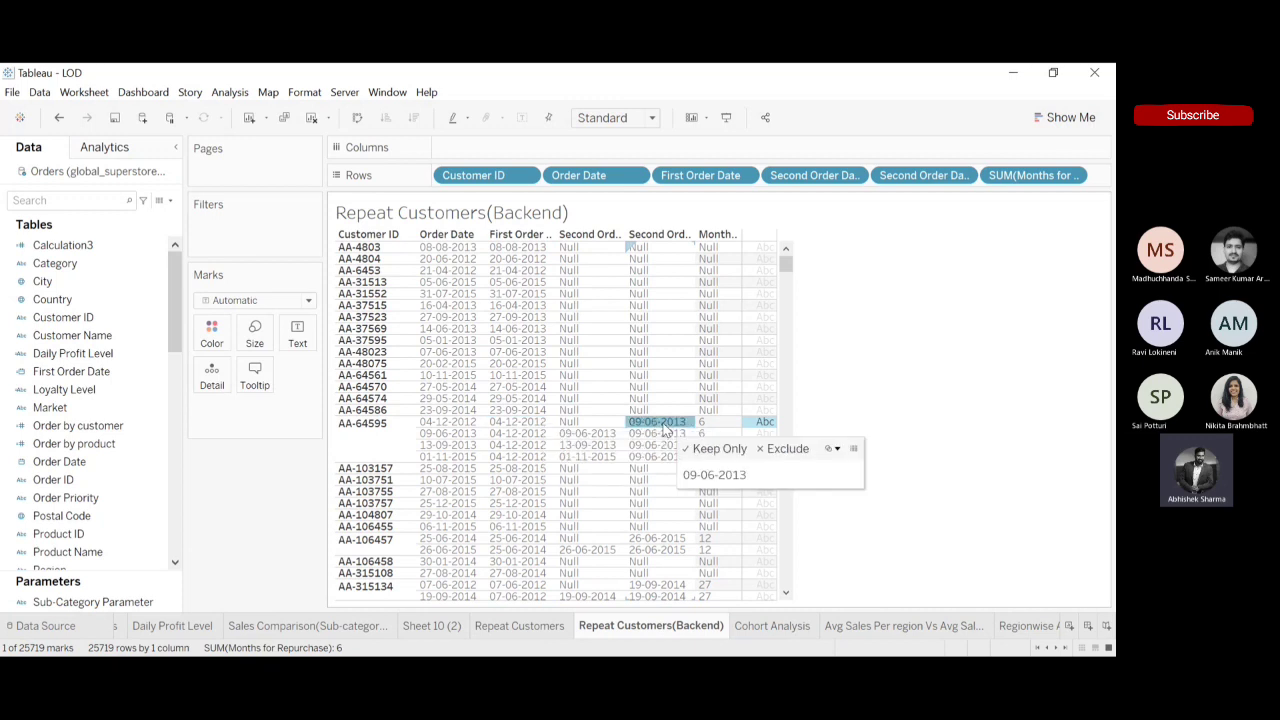
click(510, 427)
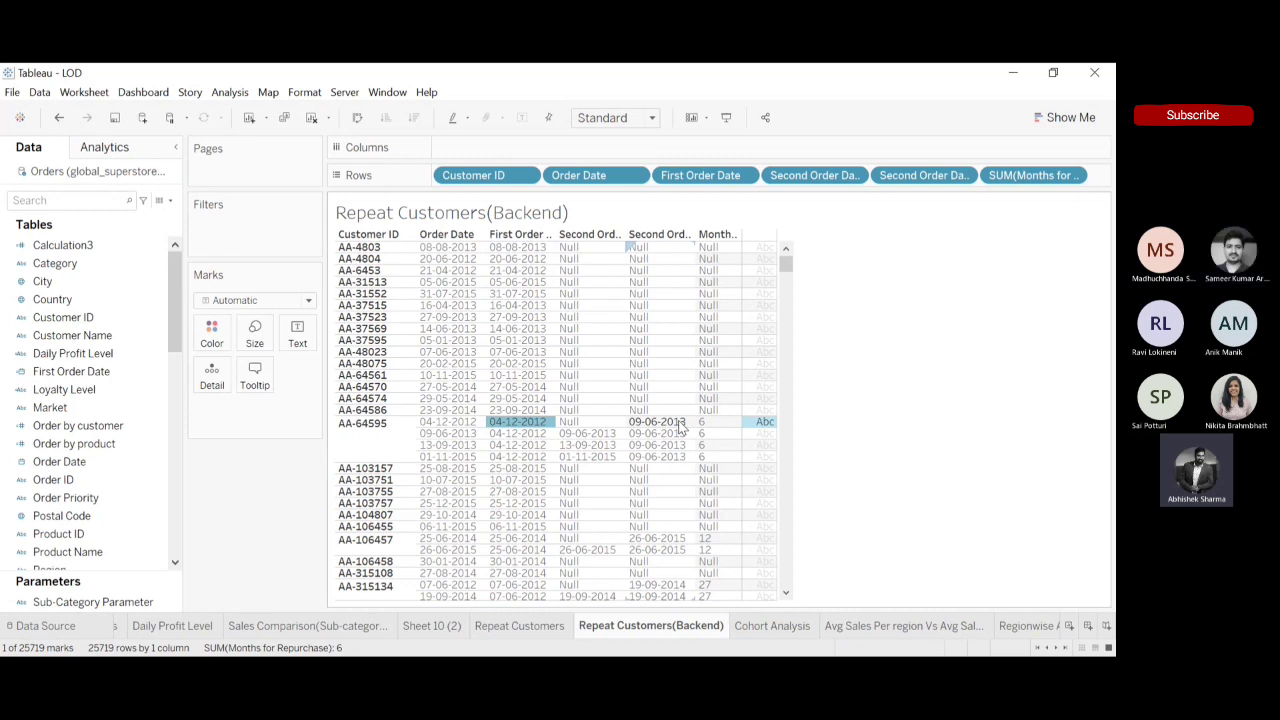
click(680, 427)
mouse_move(672, 428)
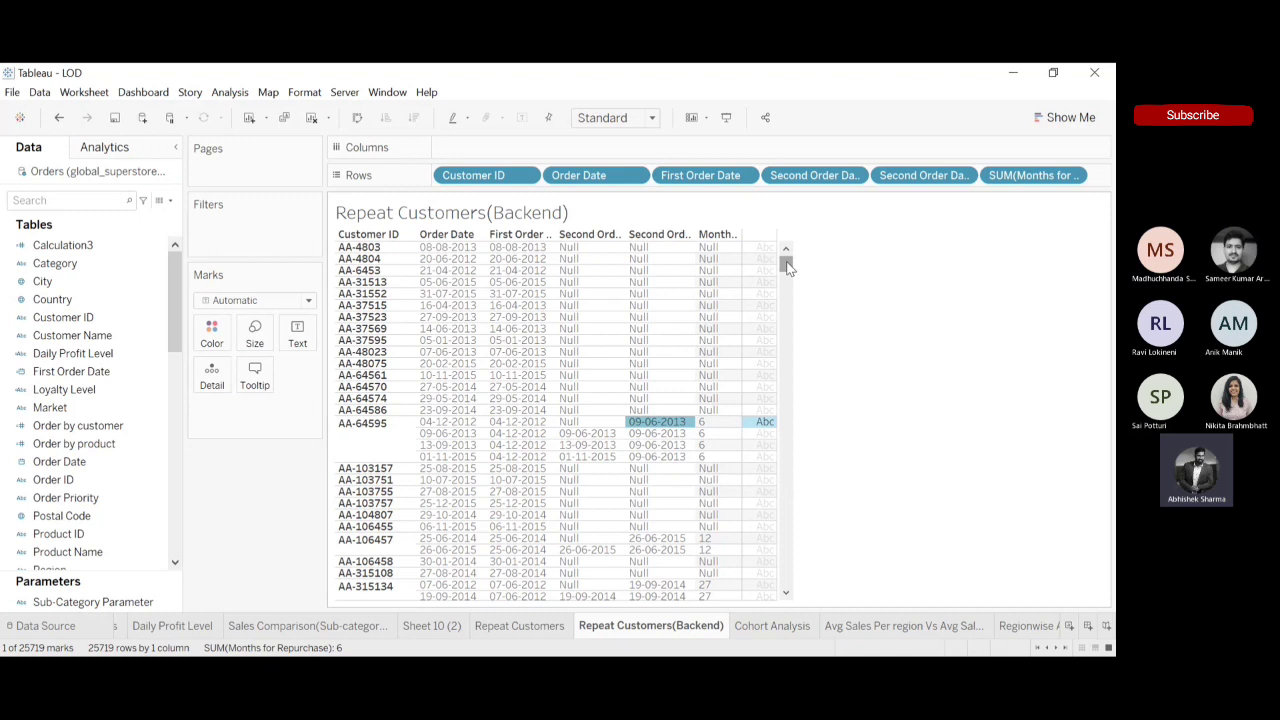
drag(787, 265, 787, 258)
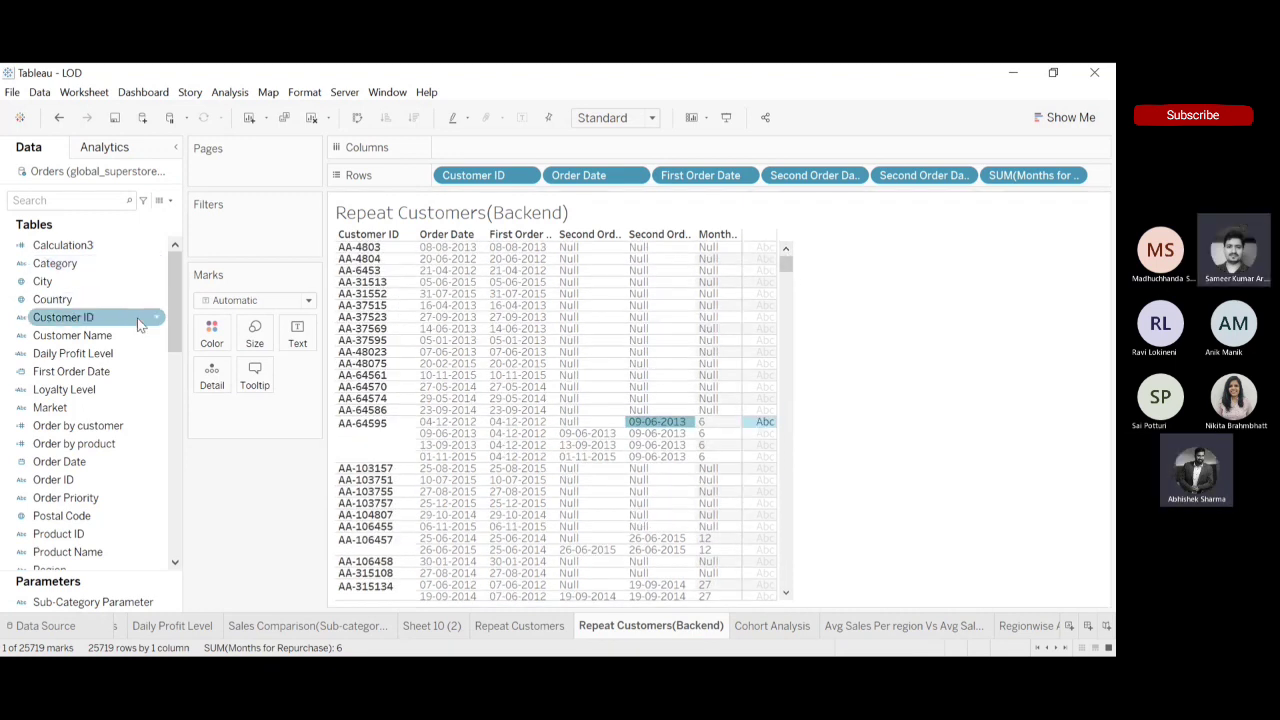
Review the Elseif [Months for Repurchase]<6 condition in the Loyalty Level calculation and close it
click(160, 392)
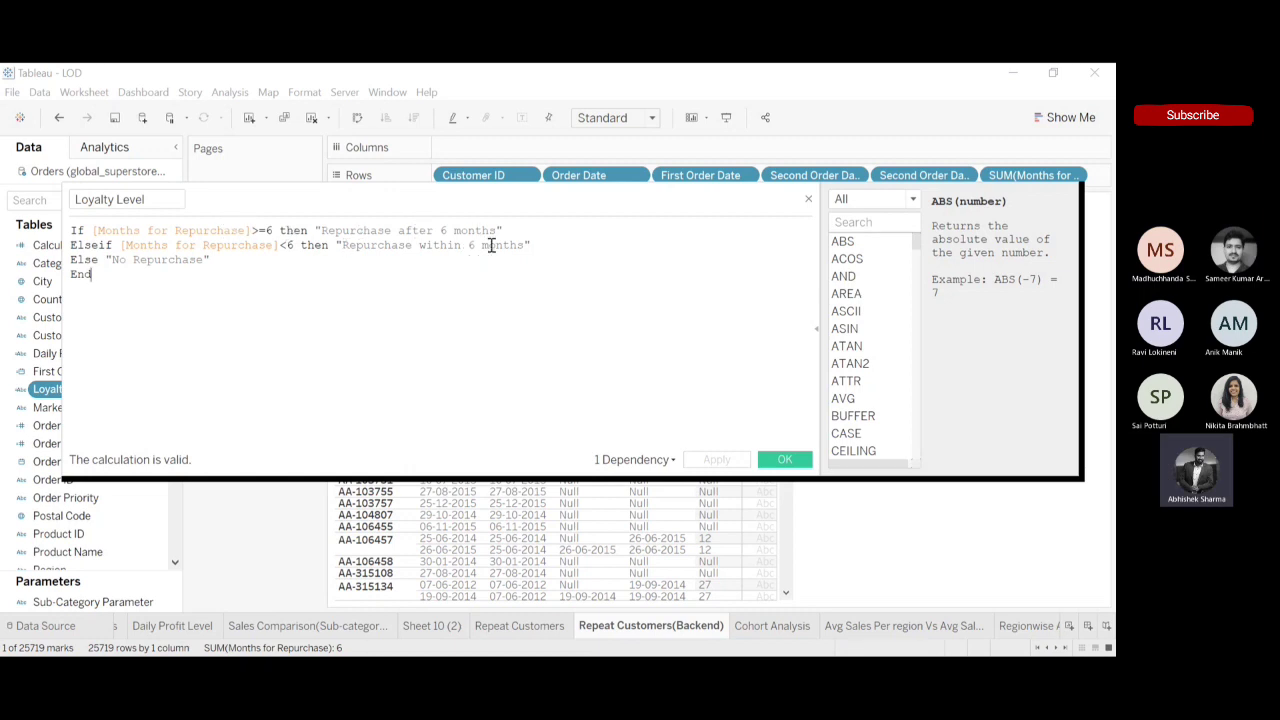
click(281, 245)
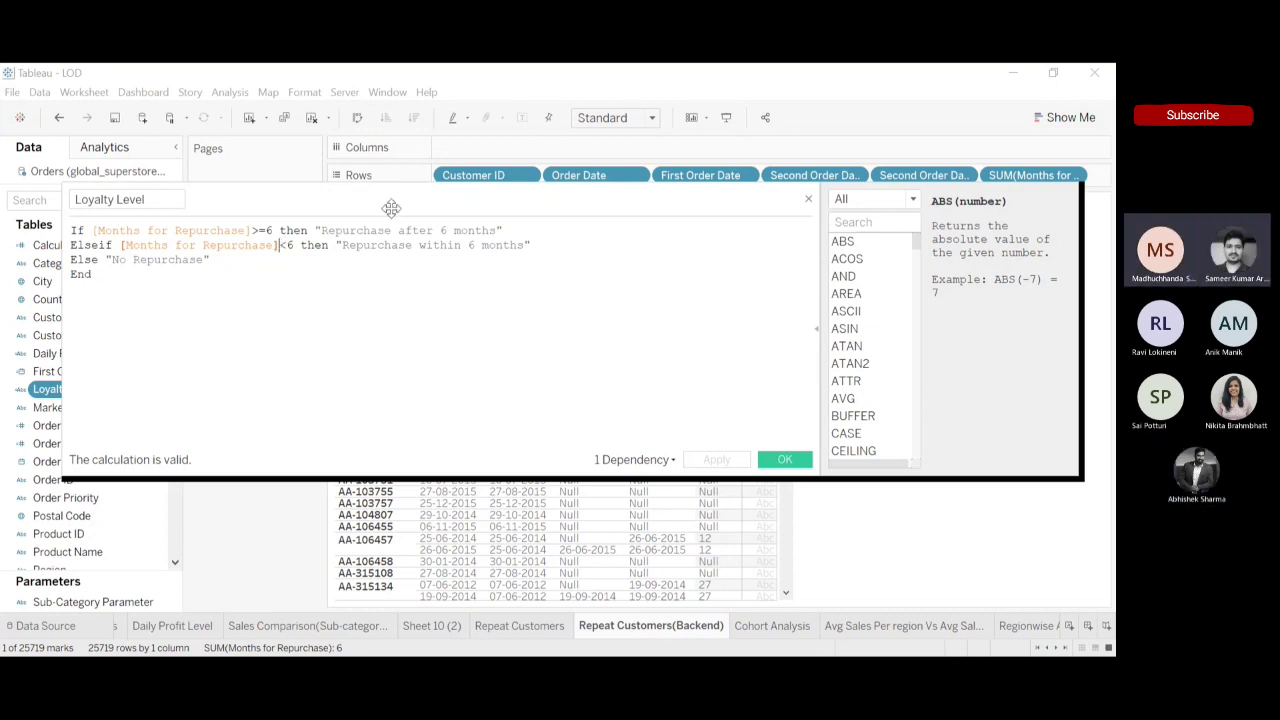
drag(440, 197, 424, 248)
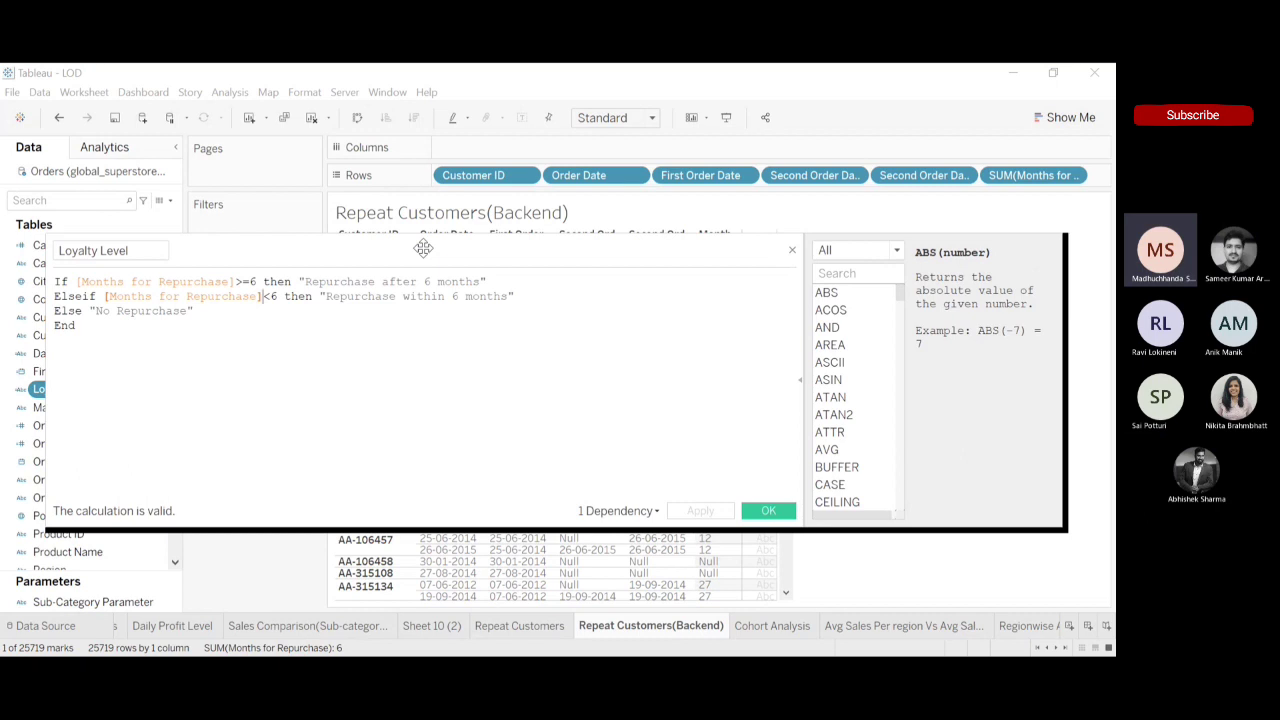
click(792, 249)
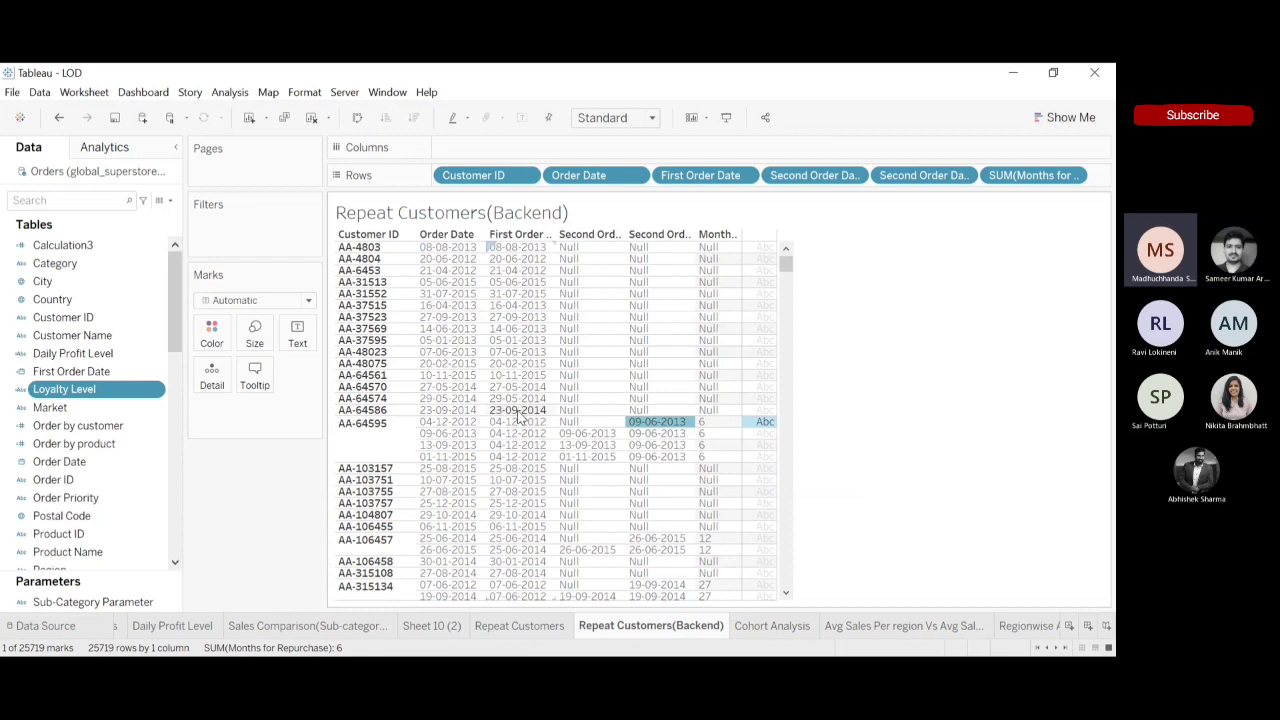
Check a single-order customer and a two-order customer against the Loyalty Level formula, close it and clear the row selection
click(389, 412)
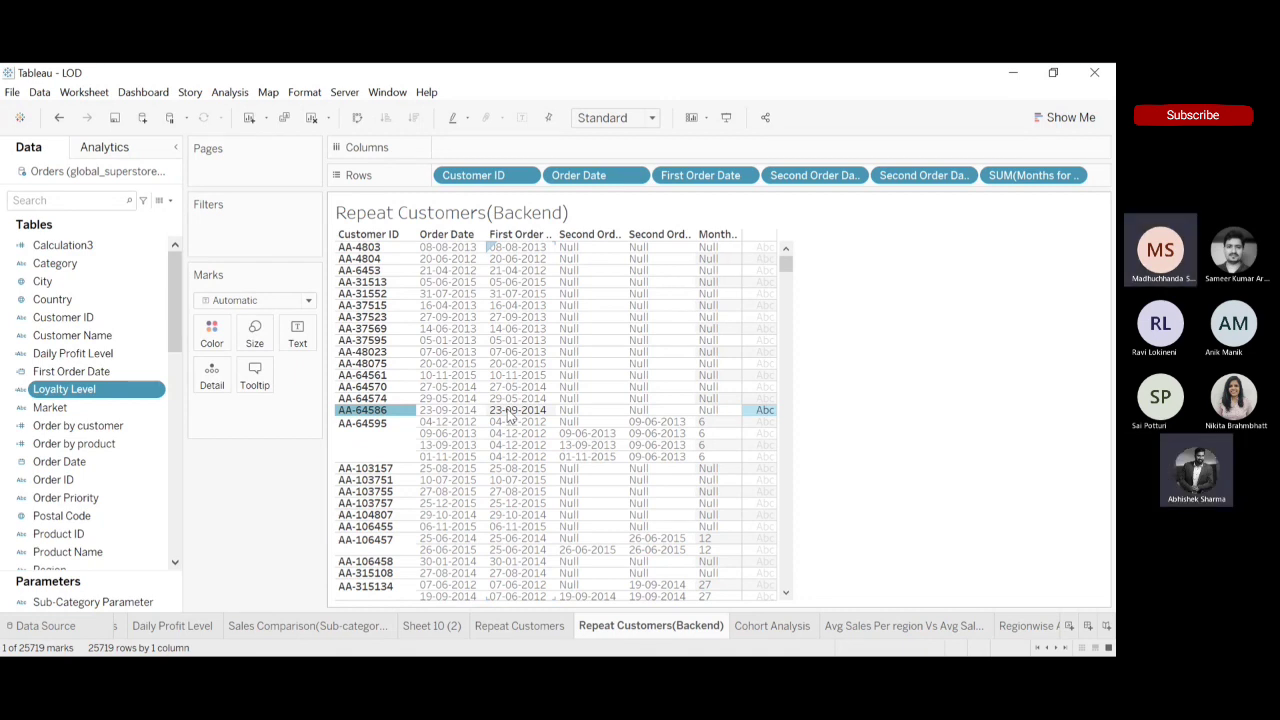
click(398, 543)
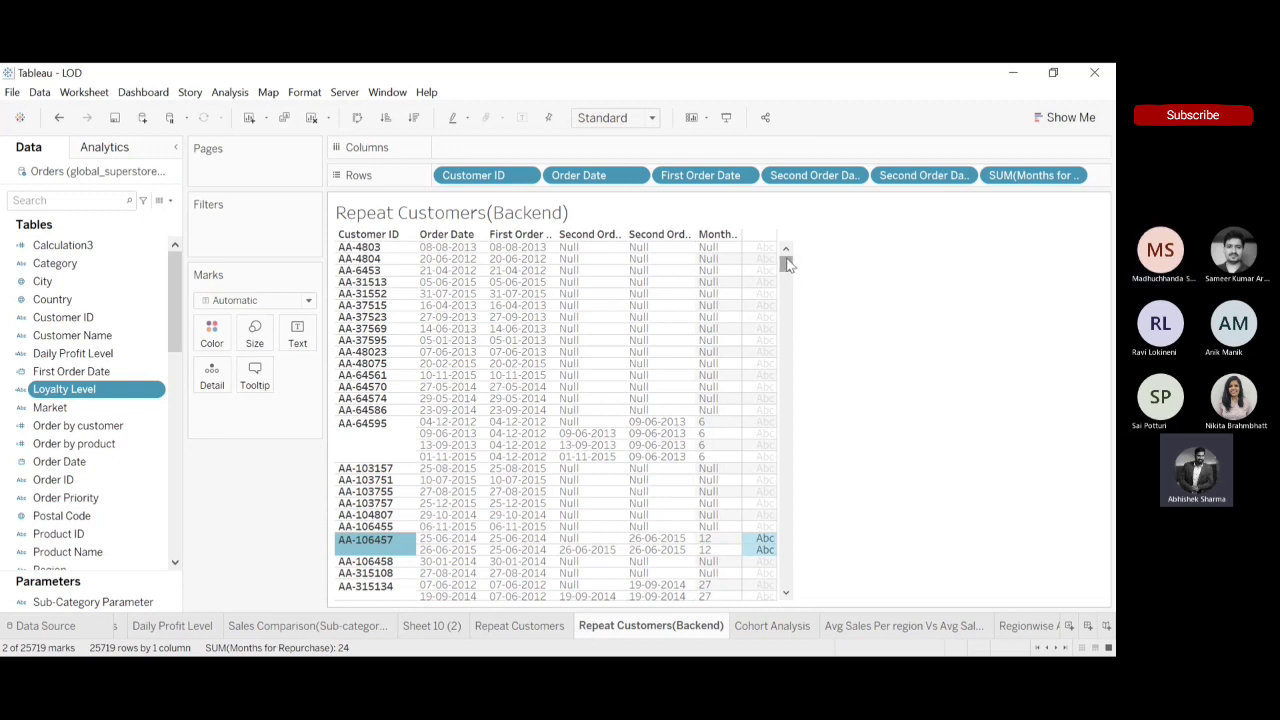
double_click(160, 390)
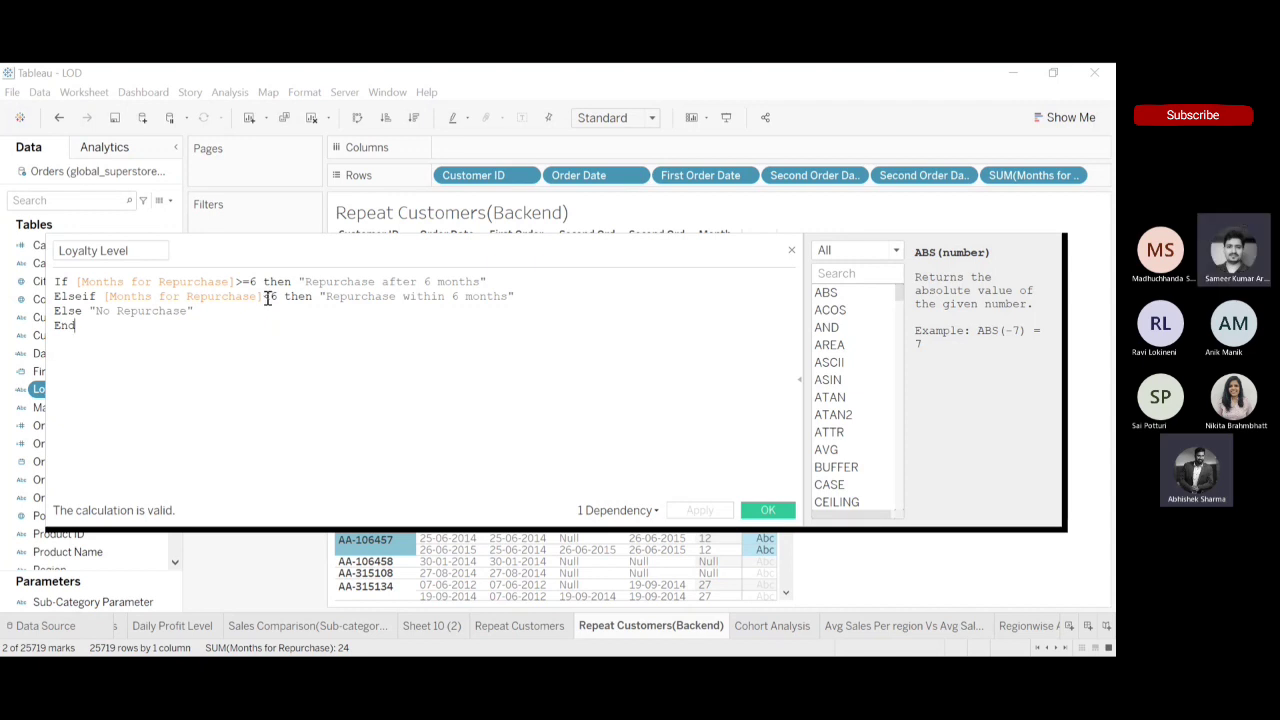
click(791, 251)
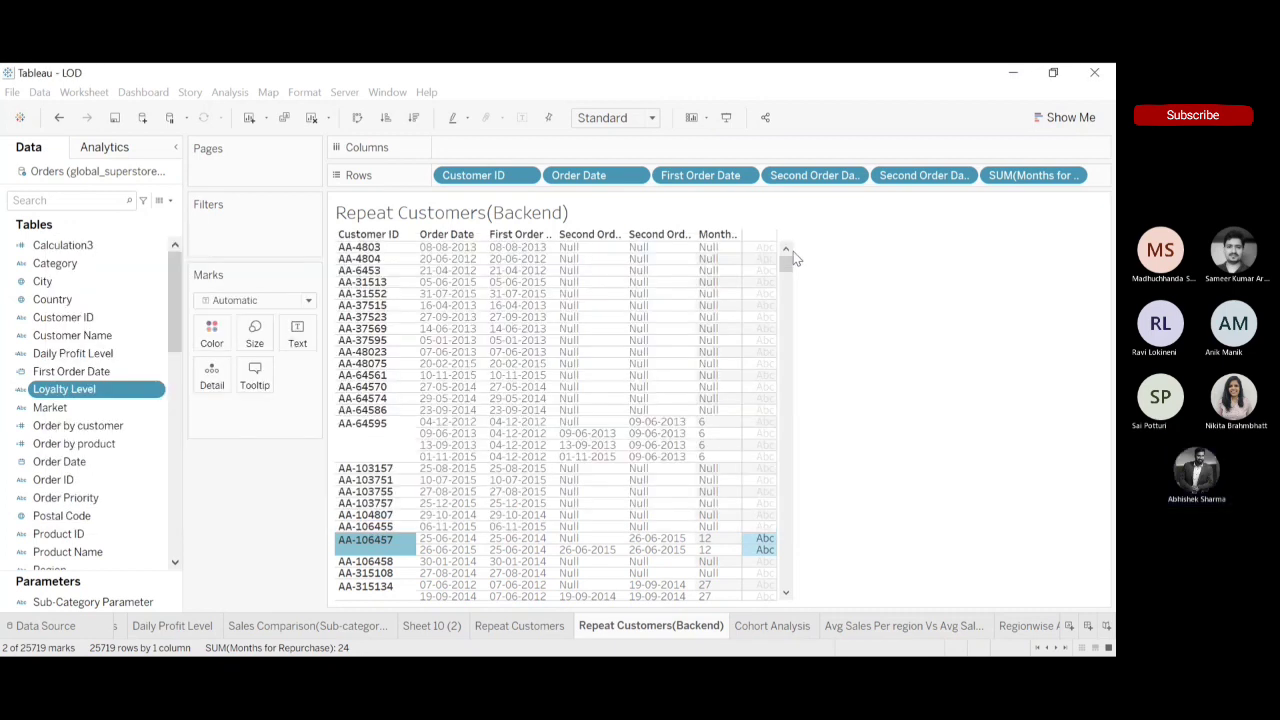
click(908, 441)
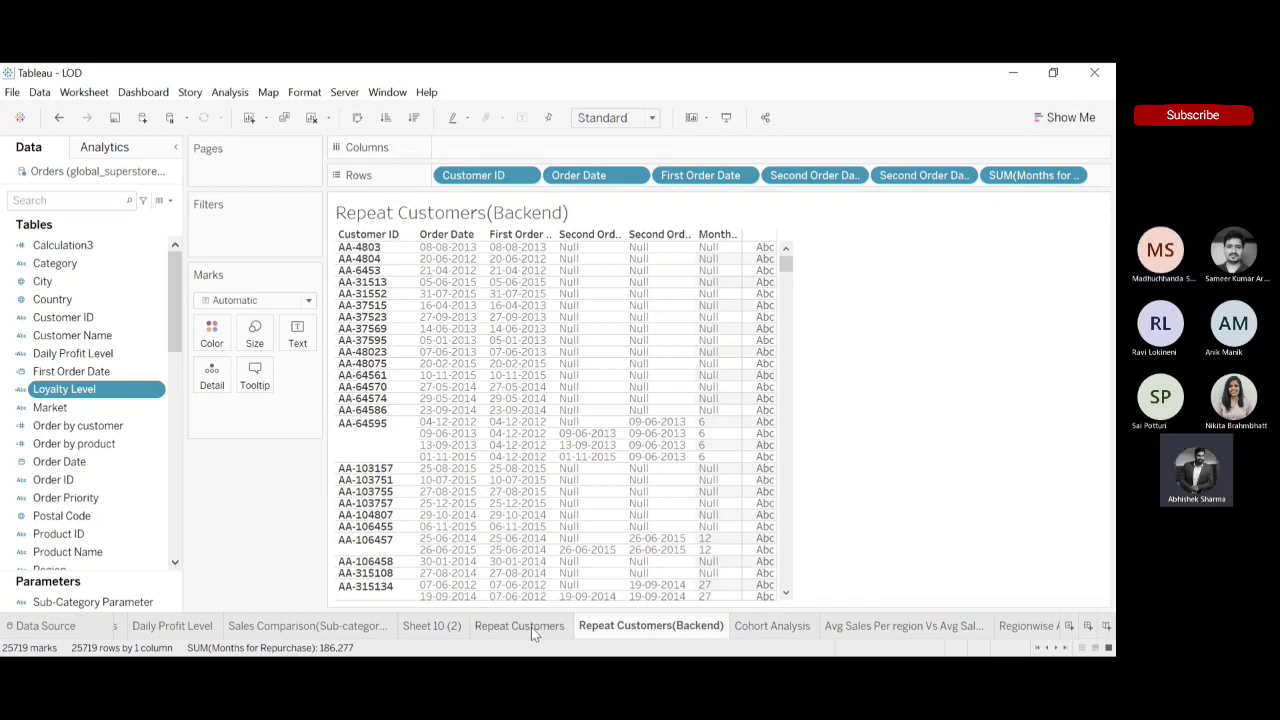
Open the Cohort Analysis sheet, fit it to Entire View, and inspect the 2014 bar's first-order-year segment
click(768, 626)
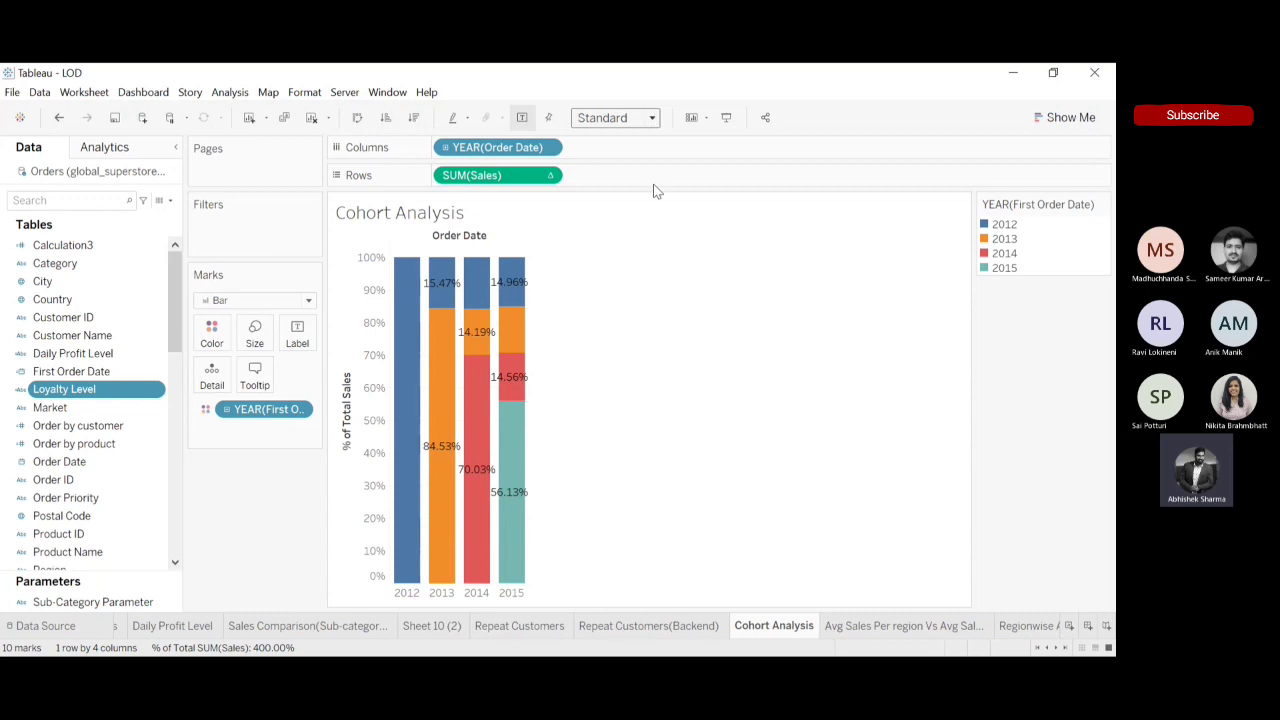
mouse_move(762, 480)
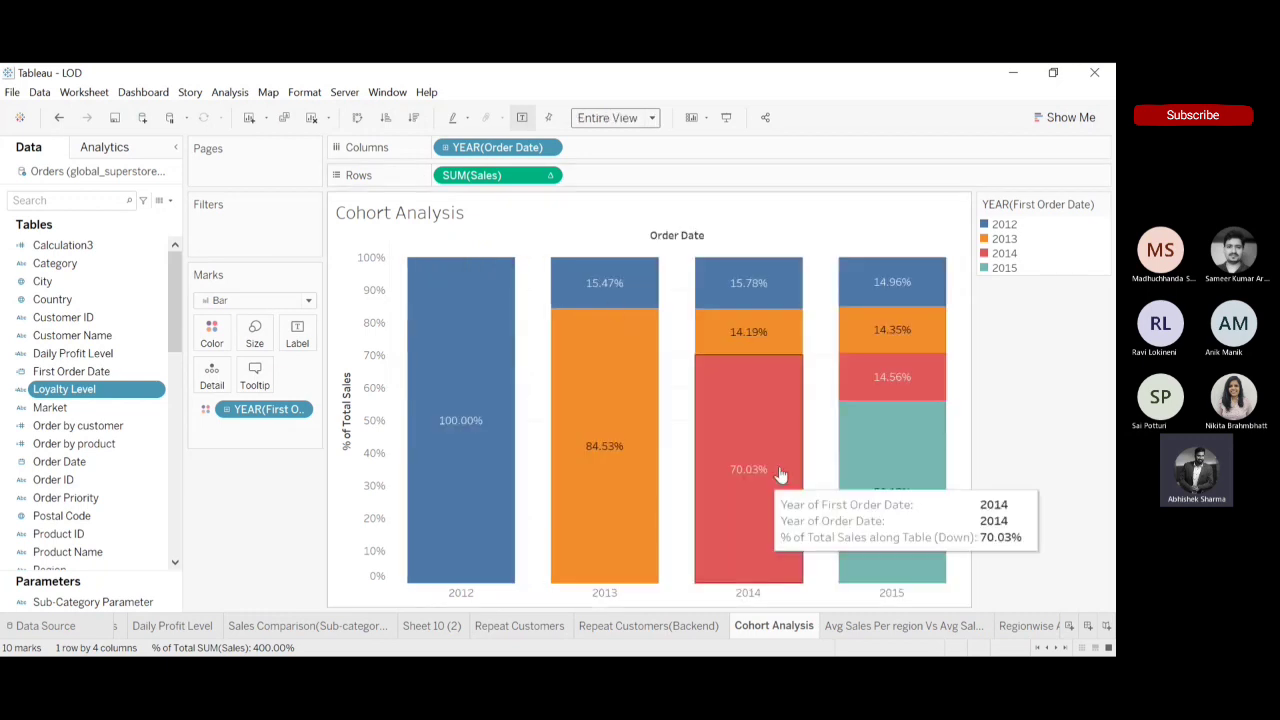